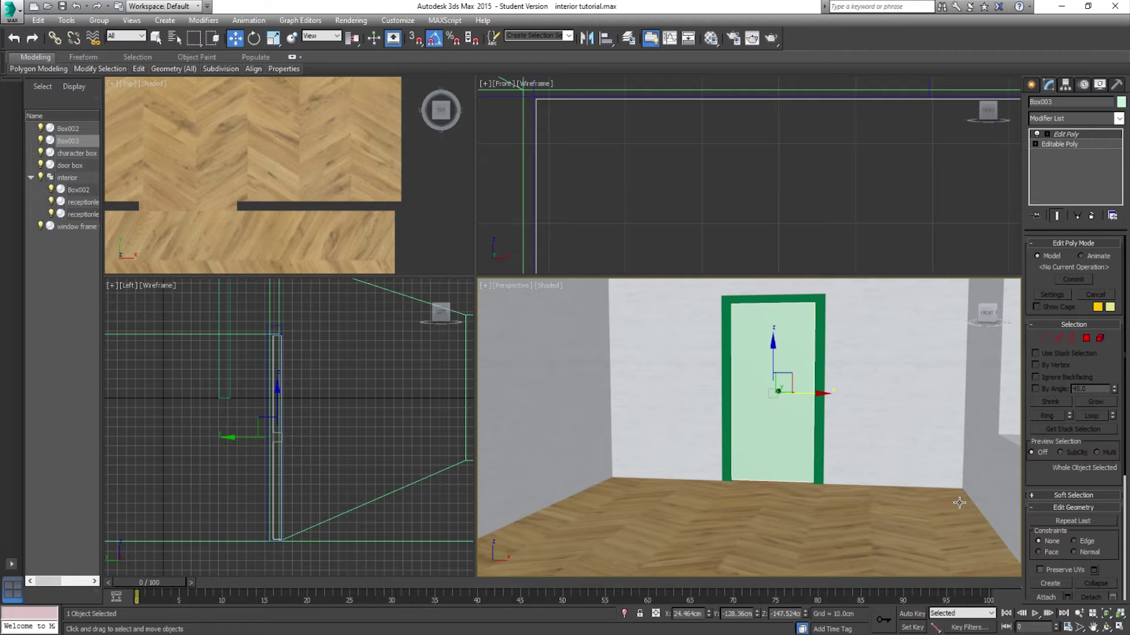
Examine the existing green door and its frame in the room and select the door frame.
scroll(654, 480, "down", 5)
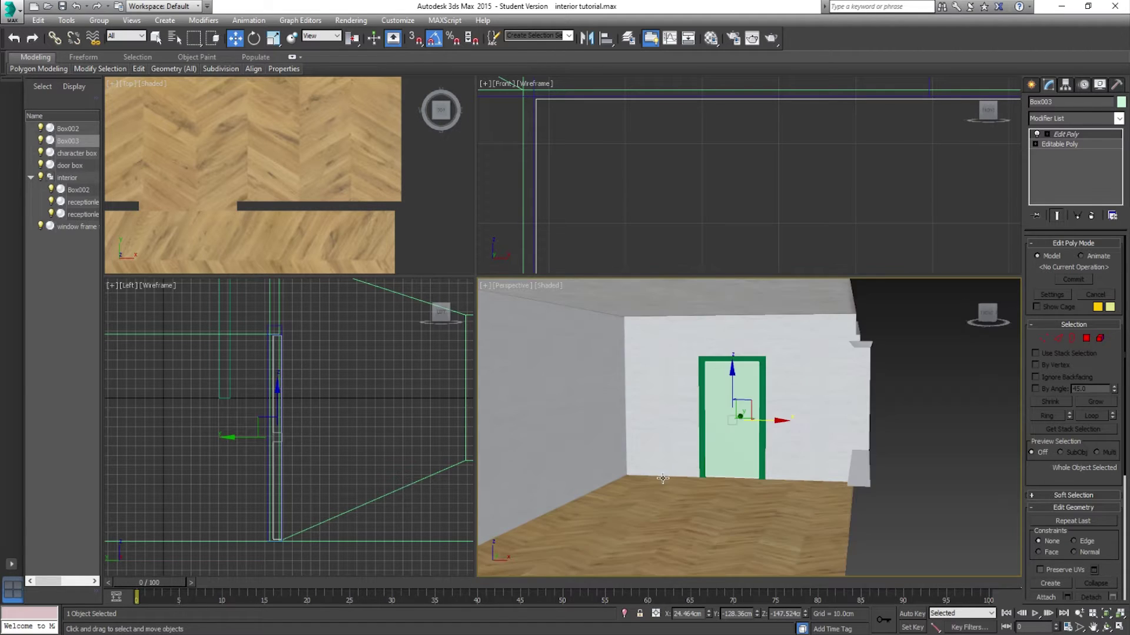
middle_click_drag(655, 481, 734, 460)
scroll(734, 460, "up", 4)
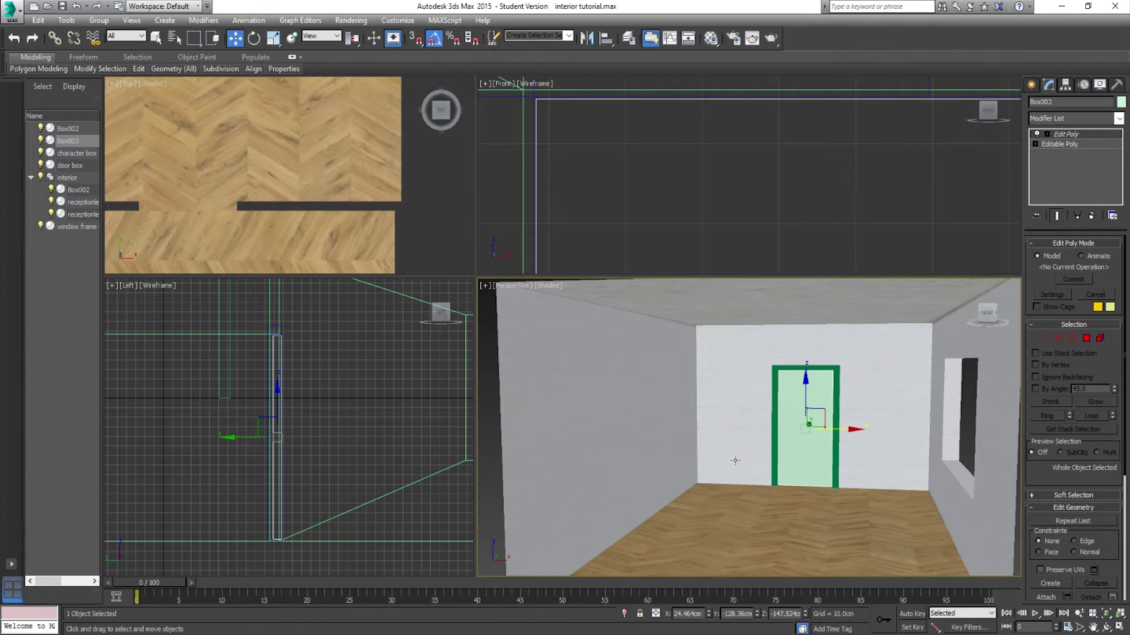
middle_click_drag(775, 424, 698, 455, "alt")
middle_click_drag(875, 434, 690, 385, "alt")
left_click(697, 414)
scroll(705, 411, "up", 5)
scroll(690, 385, "down", 3)
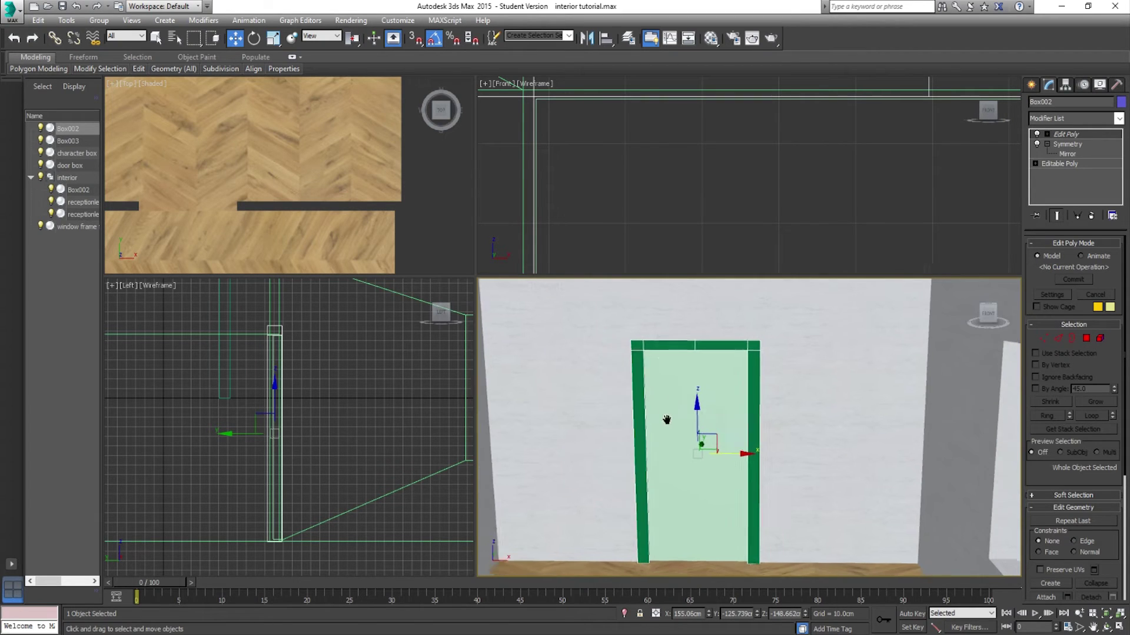
Create a tall narrow box beside the room, about 188 cm long, 51 cm wide and 1119 cm high.
left_click(1032, 86)
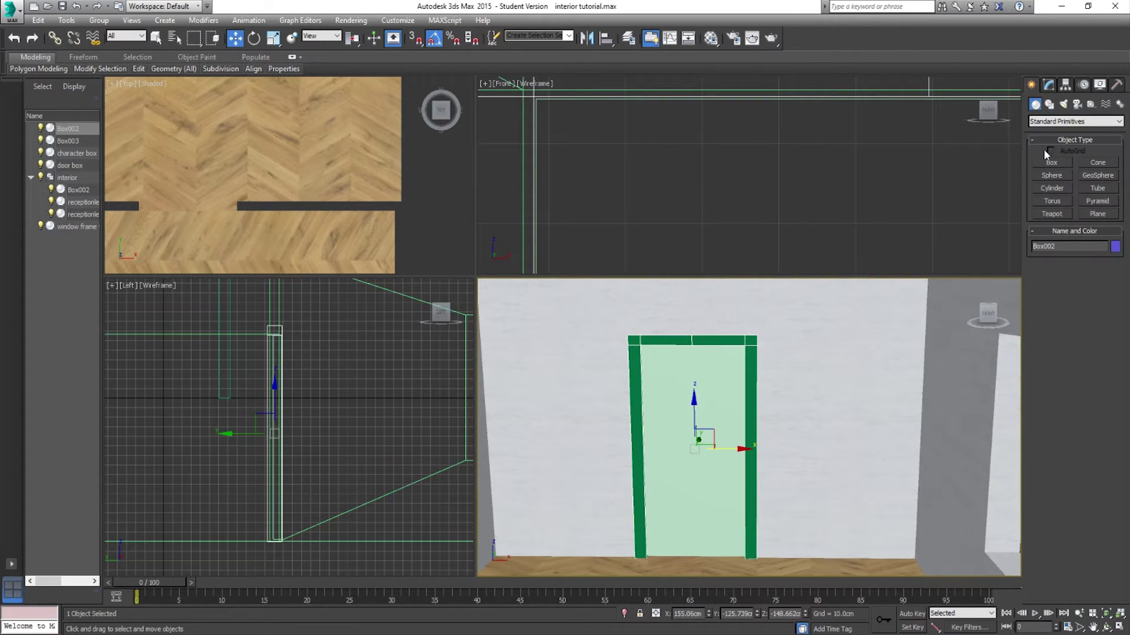
left_click(1052, 167)
scroll(744, 421, "down", 8)
middle_click_drag(743, 421, 742, 447, "alt")
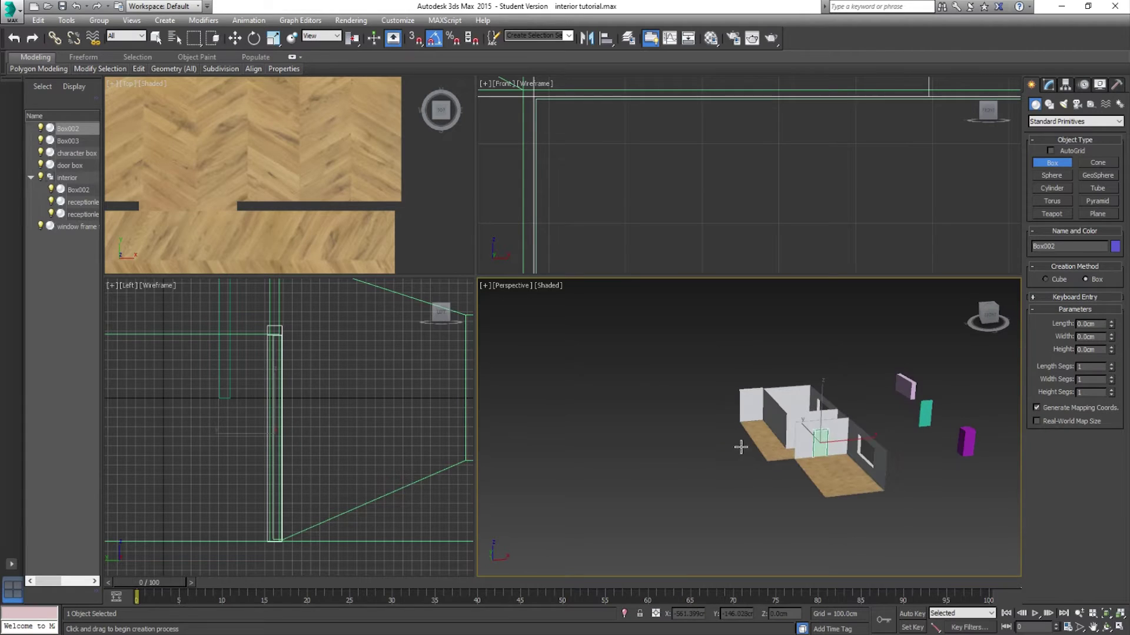
left_click_drag(691, 470, 690, 492)
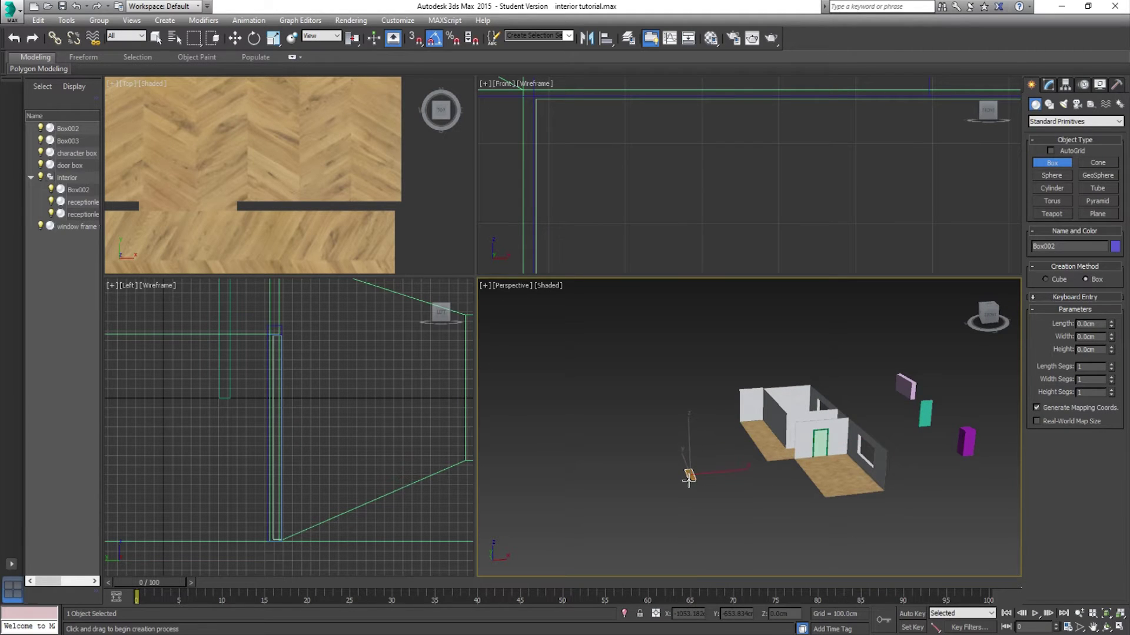
left_click(687, 381)
left_click(686, 304)
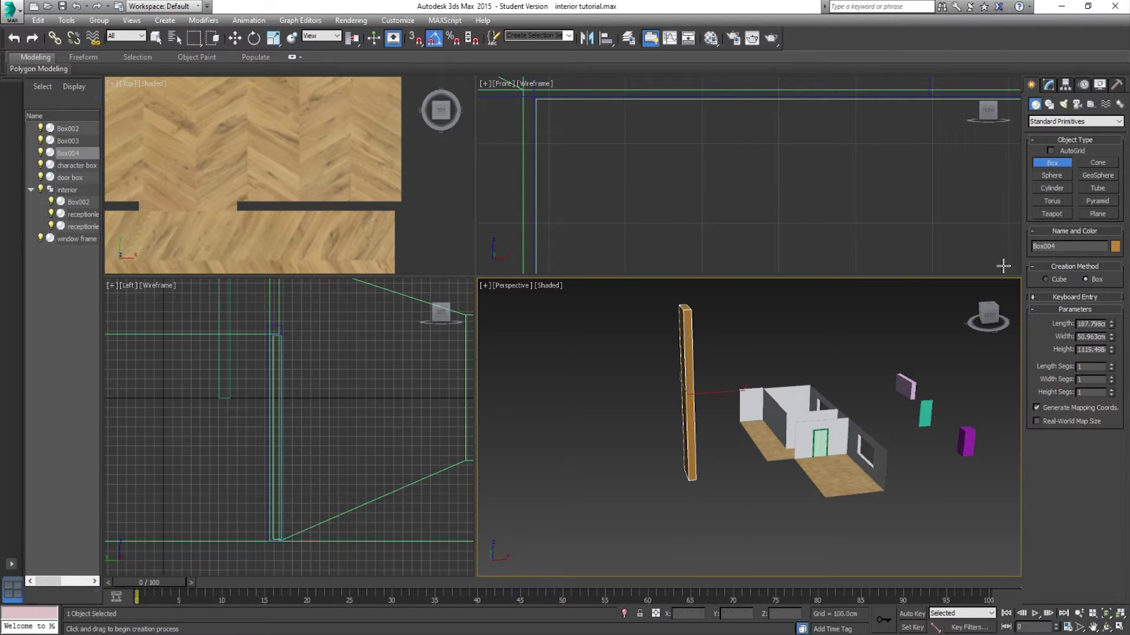
Convert the new tall box to an Editable Poly.
left_click(1048, 84)
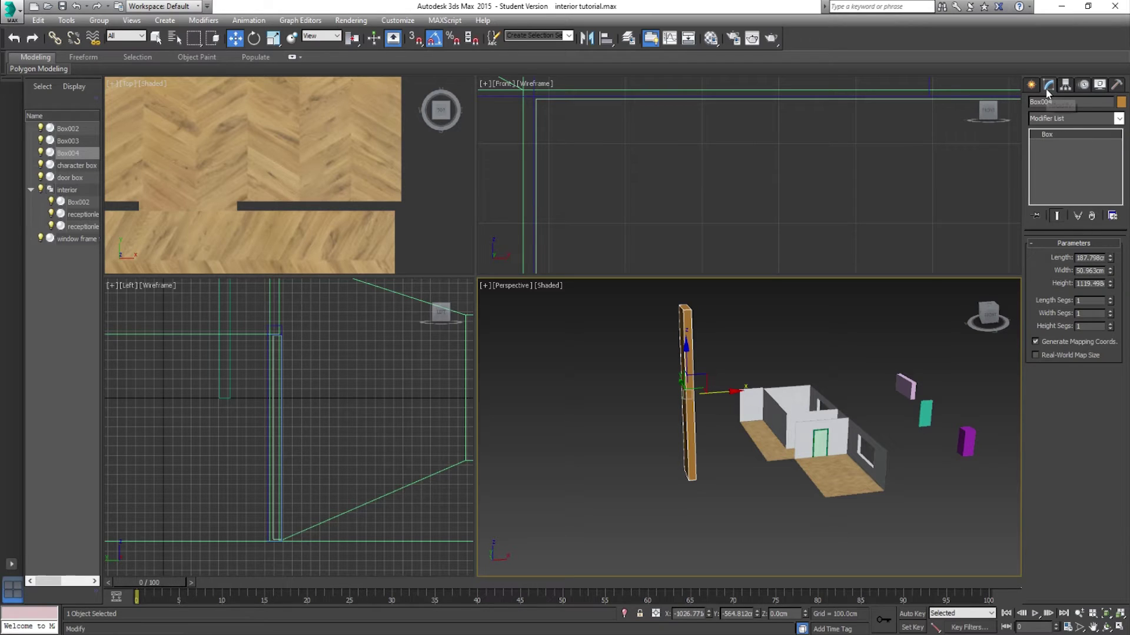
right_click(1053, 136)
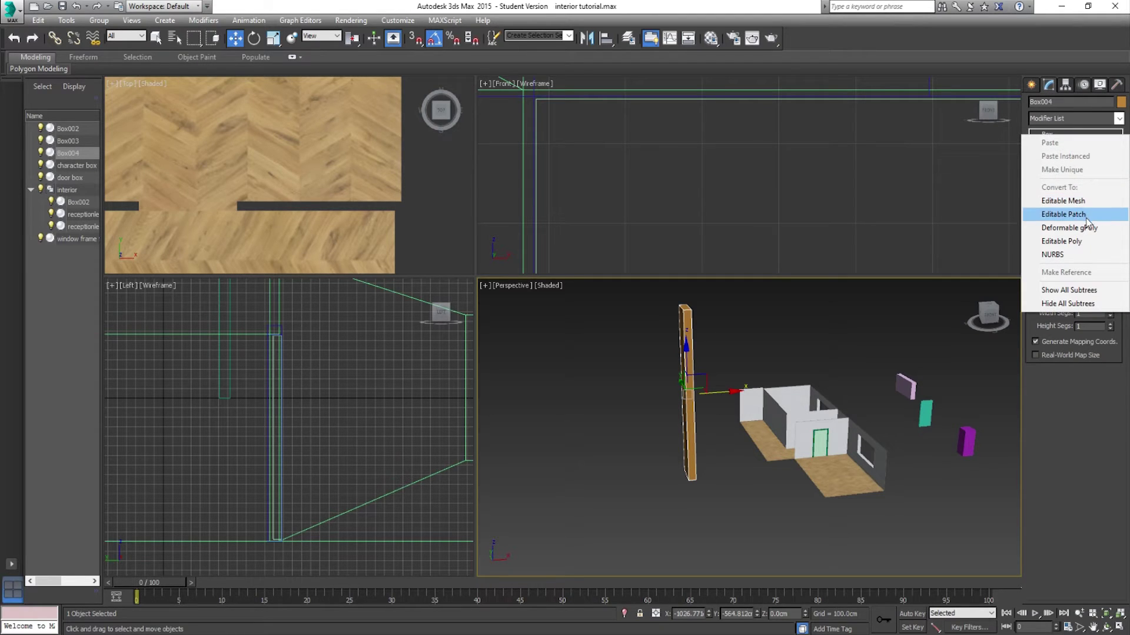
left_click(1082, 242)
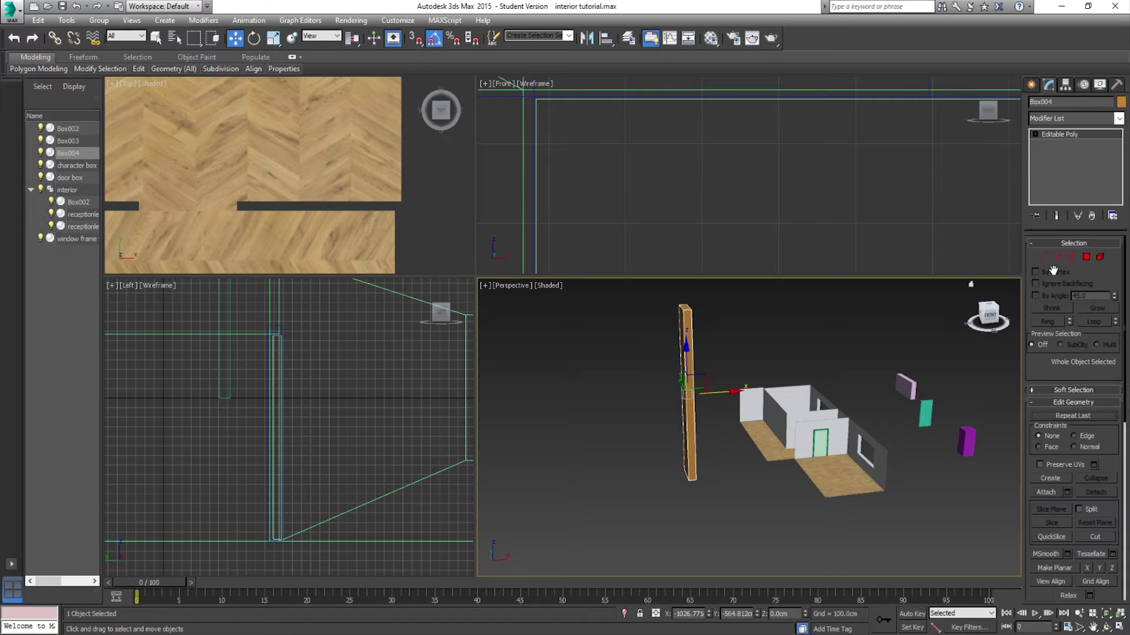
Extrude the top polygon of the tall post upward by about 77 cm.
left_click(1089, 257)
middle_click_drag(806, 337, 758, 380, "alt")
left_click(684, 314)
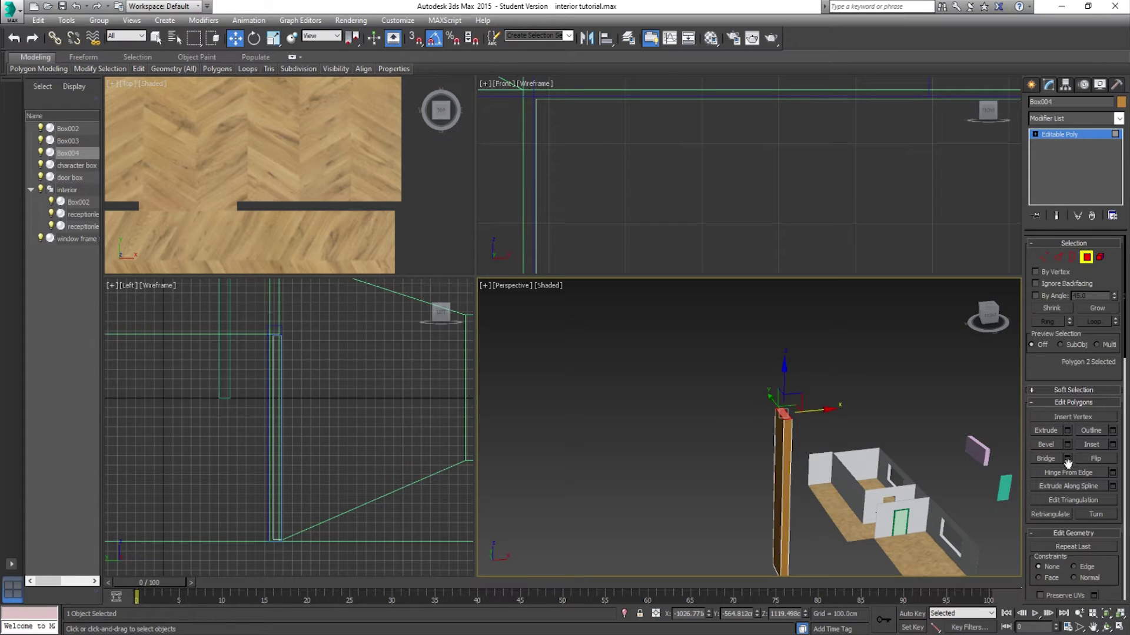
left_click(1067, 429)
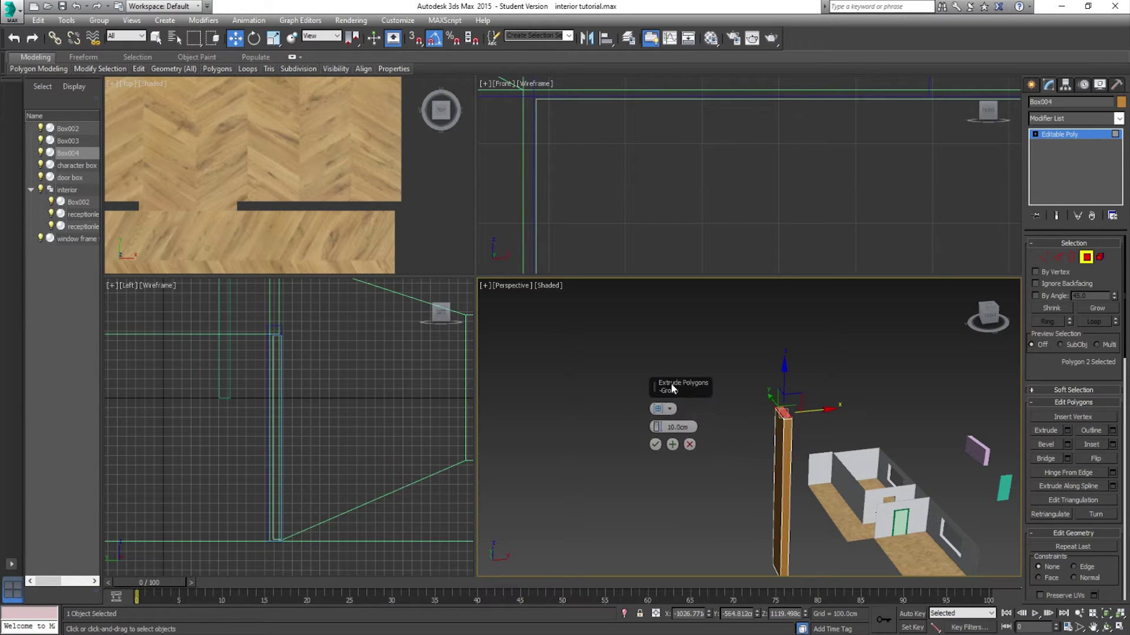
left_click_drag(641, 410, 647, 188)
scroll(741, 400, "up", 2)
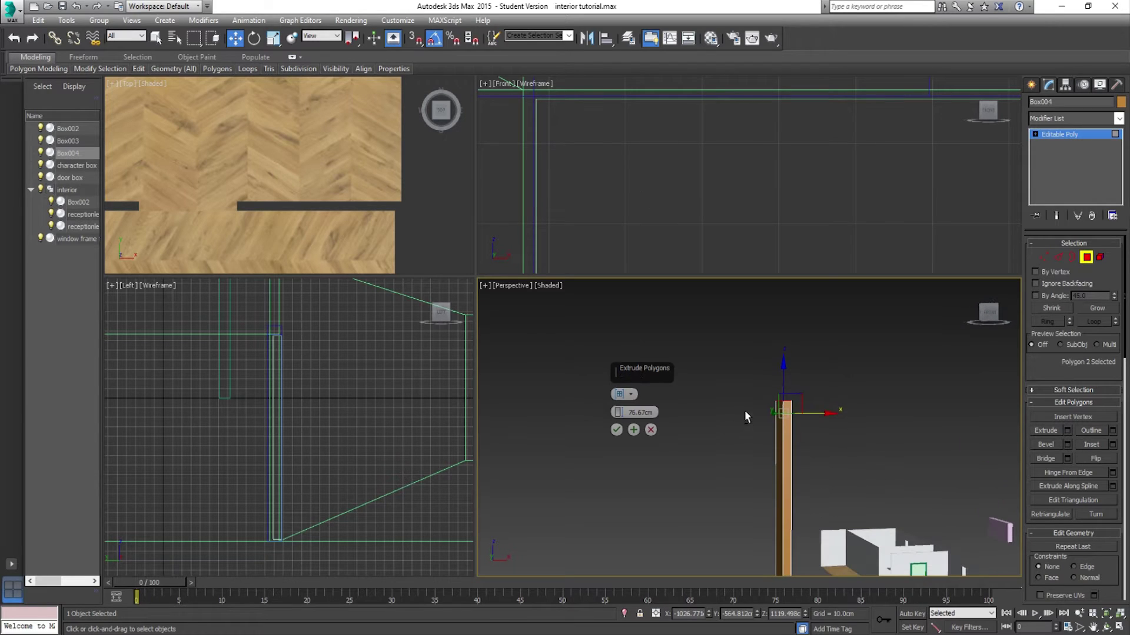
left_click(616, 430)
Extrude the inner side polygon at the post's upper end sideways by about 347 cm to form the header.
scroll(783, 419, "down", 5)
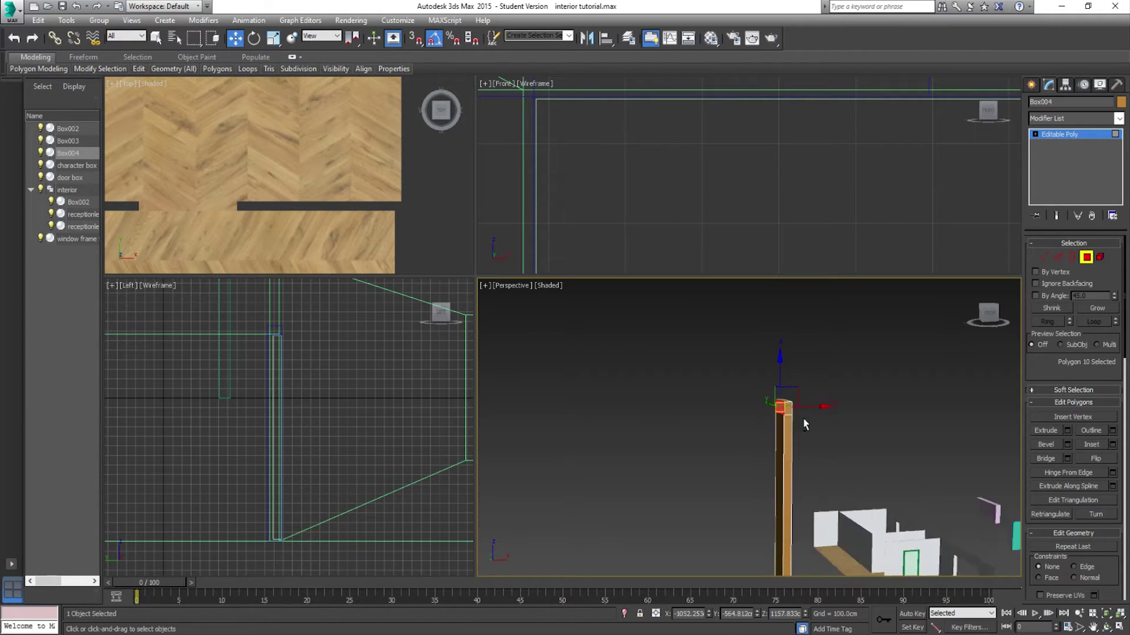
left_click(1068, 431)
left_click_drag(619, 412, 751, 171)
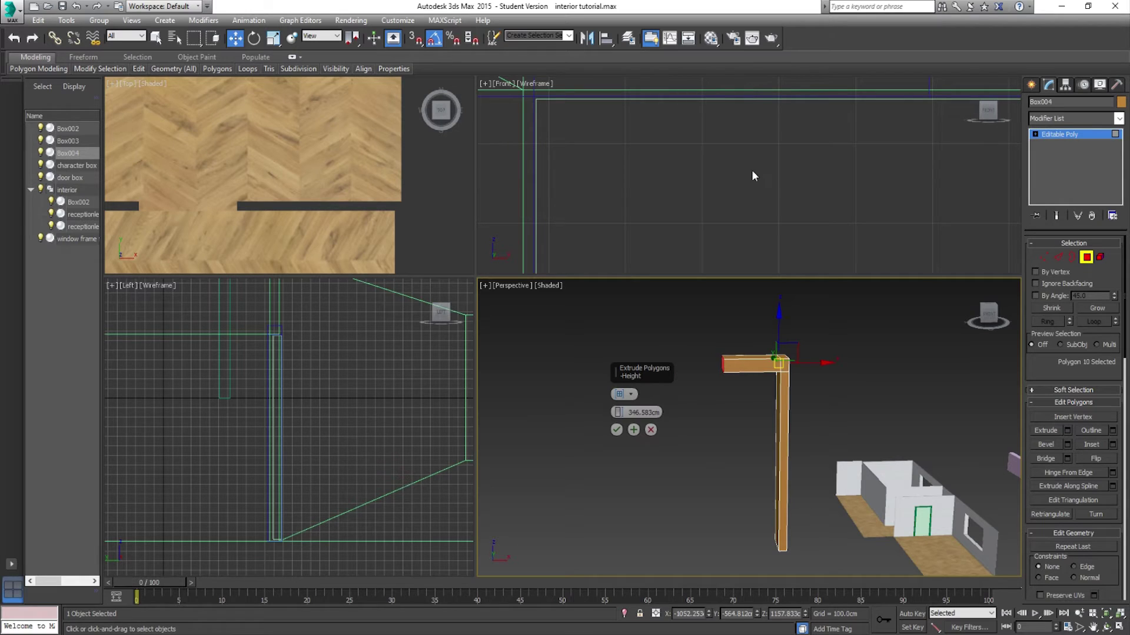
left_click(616, 430)
Lower the two top polygons of the L-shaped frame to a height of about 1174 cm and leave polygon editing.
middle_click_drag(764, 380, 773, 357, "alt")
left_click(764, 358)
left_click(780, 357, "ctrl")
scroll(779, 367, "up", 4)
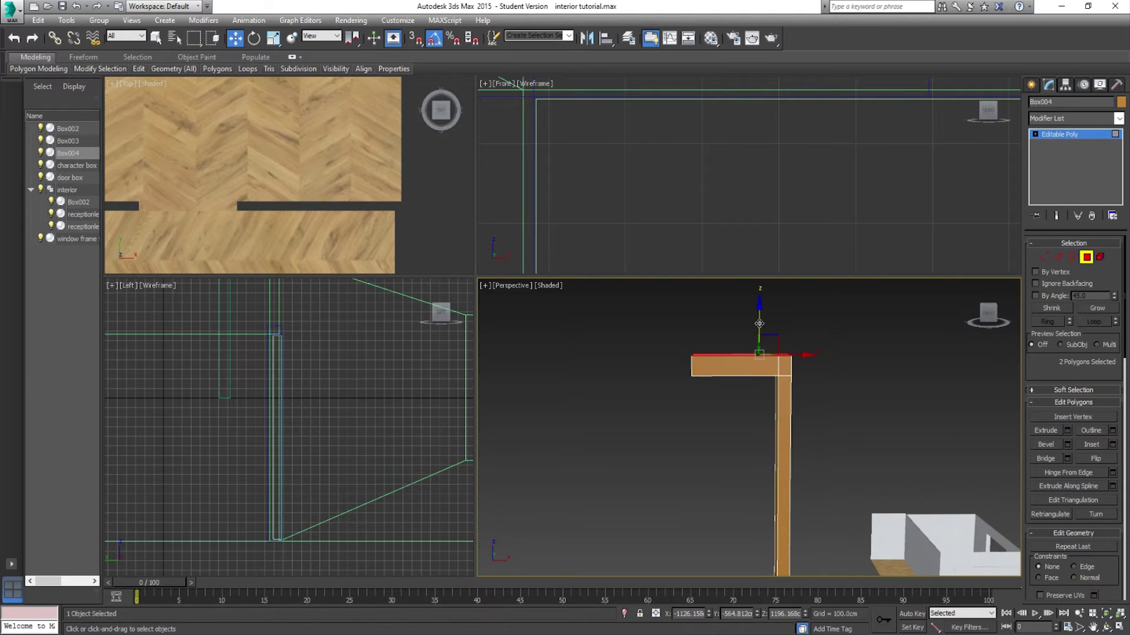
left_click_drag(758, 323, 758, 329)
scroll(766, 374, "up", 2)
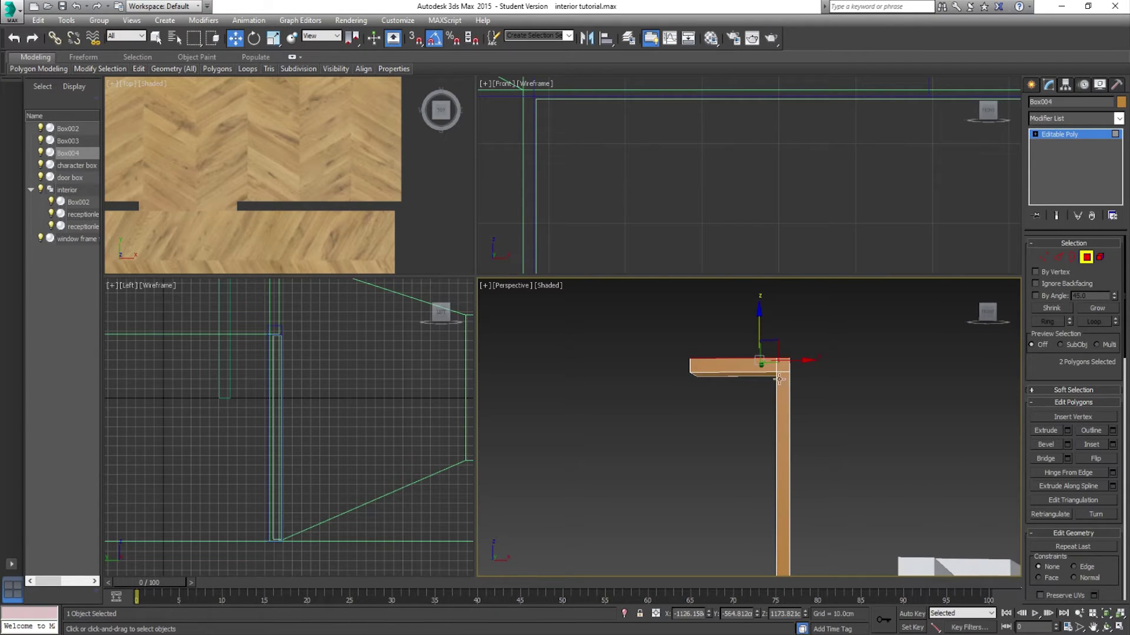
left_click(1087, 257)
Add a Symmetry modifier to the L-shaped frame half.
left_click(1073, 118)
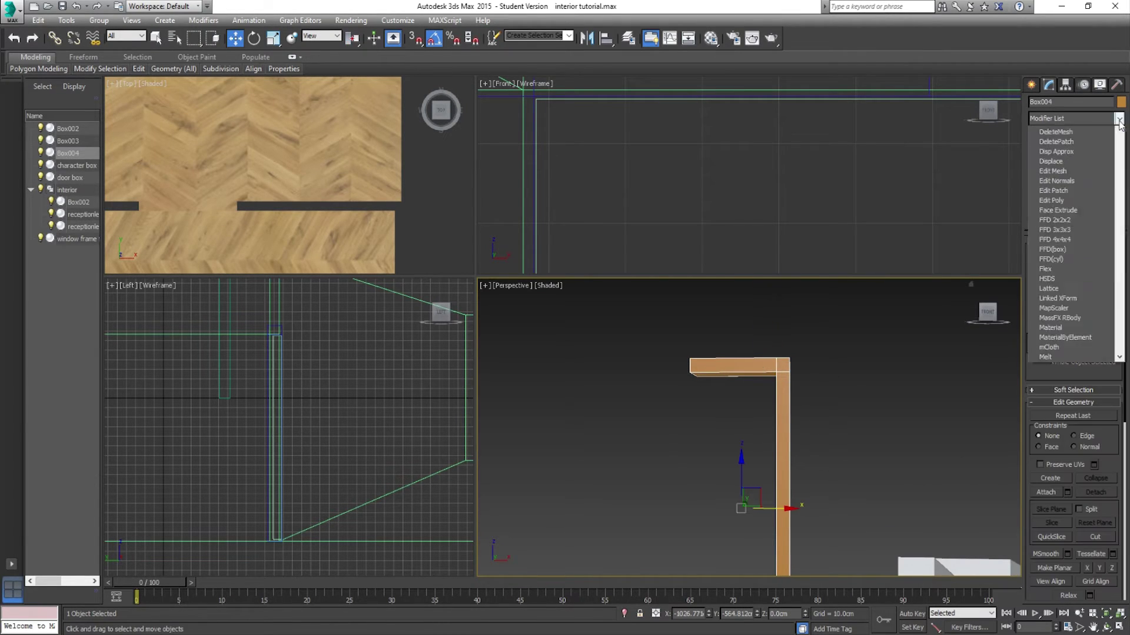
scroll(1074, 377, "down", 10)
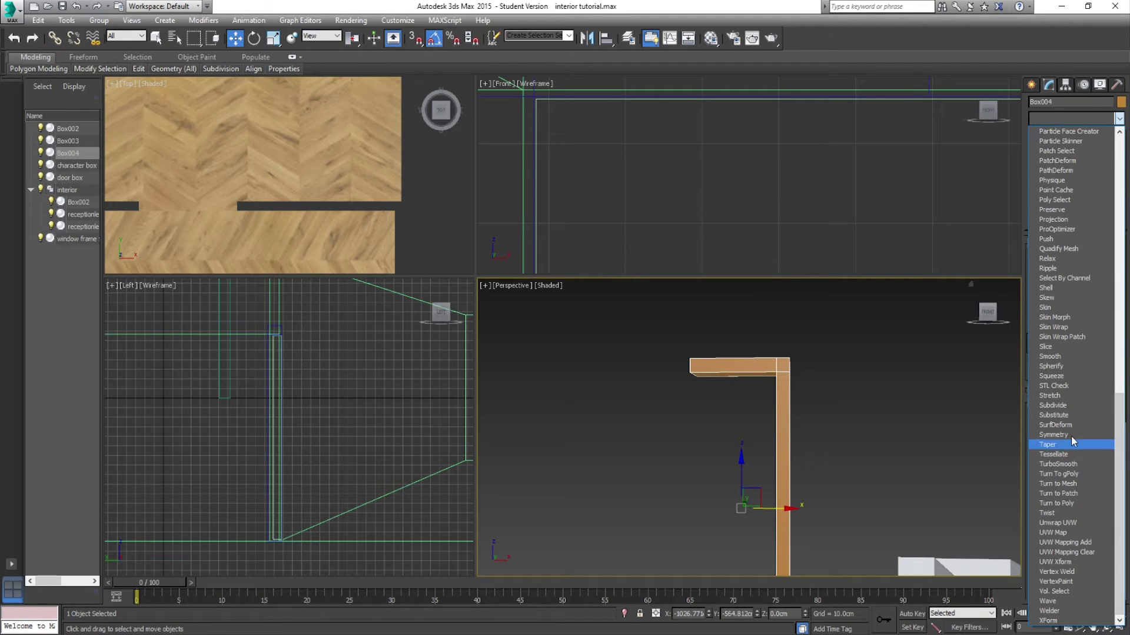
left_click(1053, 435)
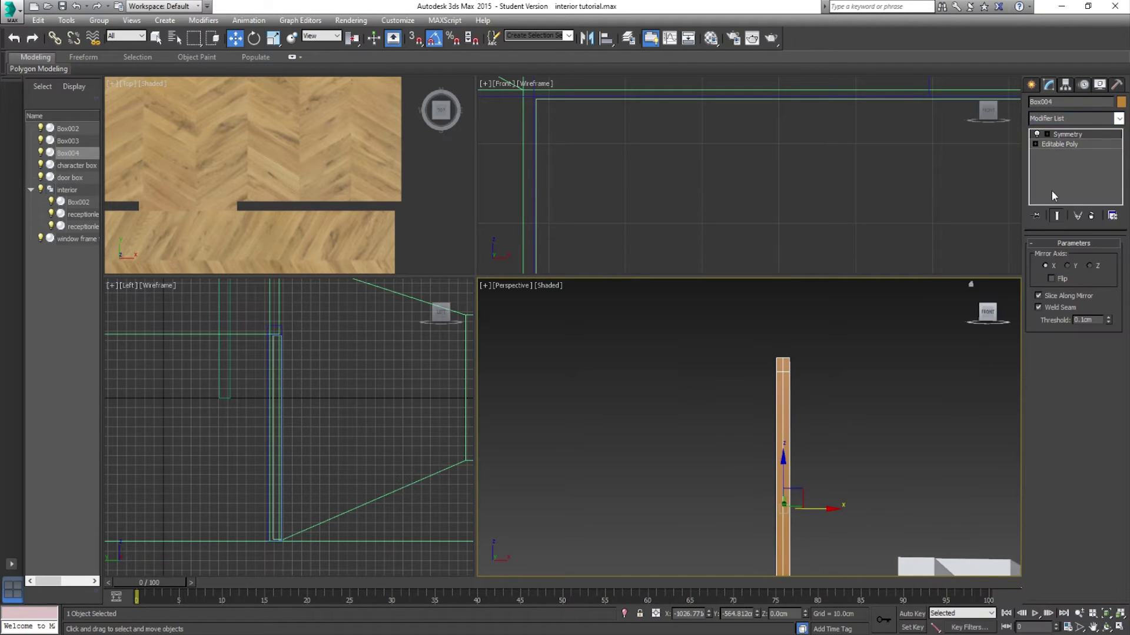
Move the Symmetry mirror plane along X toward the header's open end to form a complete two-post door frame.
left_click(1066, 144)
scroll(806, 467, "up", 3)
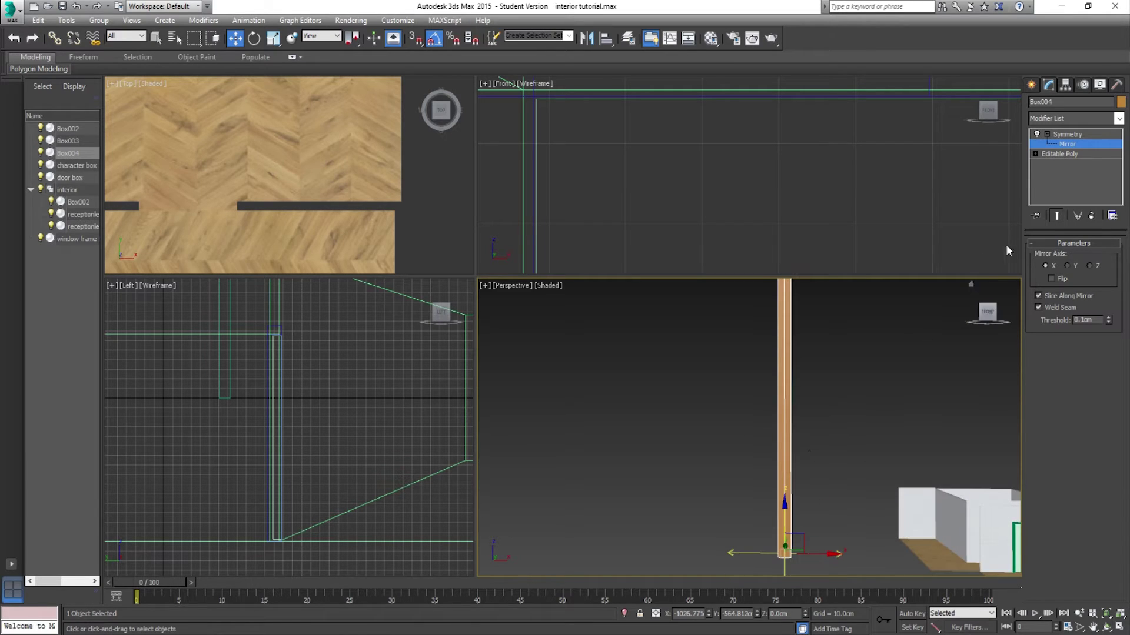
middle_click_drag(833, 411, 820, 494, "alt")
scroll(822, 471, "down", 2)
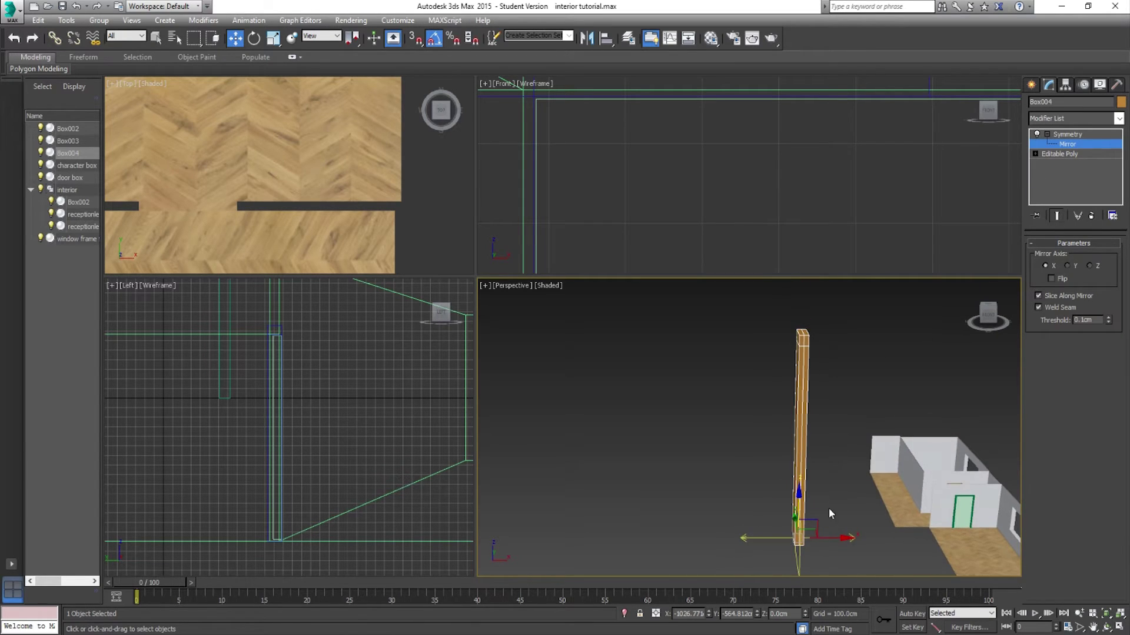
left_click_drag(829, 538, 783, 539)
left_click(1052, 279)
left_click(1051, 279)
left_click(1059, 146)
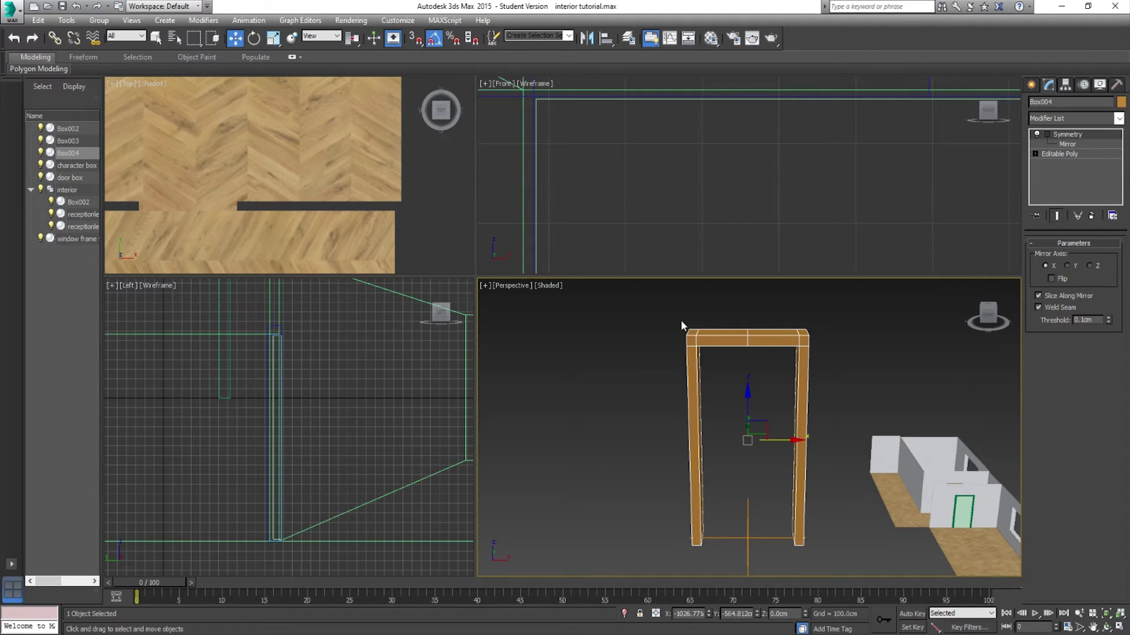
left_click_drag(657, 317, 820, 567)
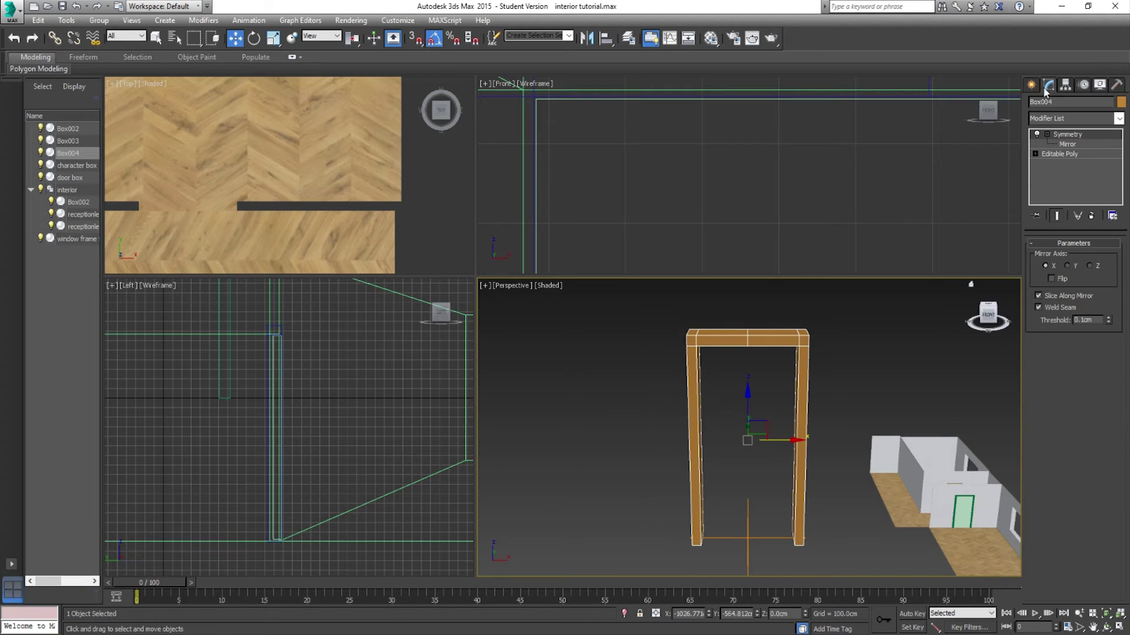
Create a box door panel inside the frame, about 99 cm long, 519 cm wide and 1112 cm high.
left_click(1032, 86)
left_click(1052, 162)
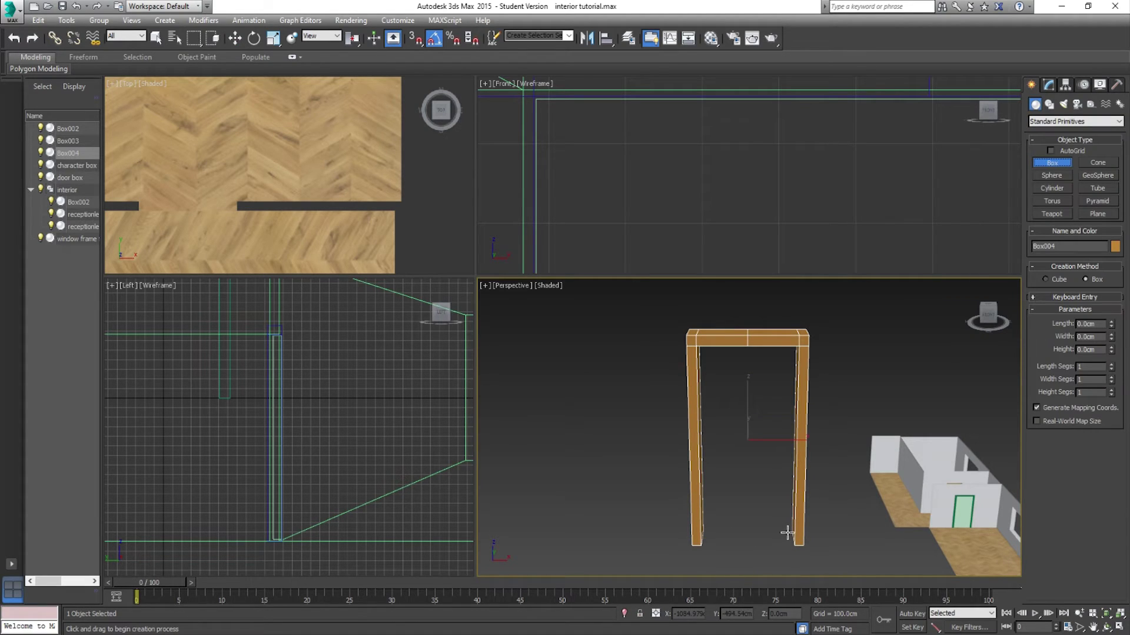
left_click_drag(791, 534, 703, 541)
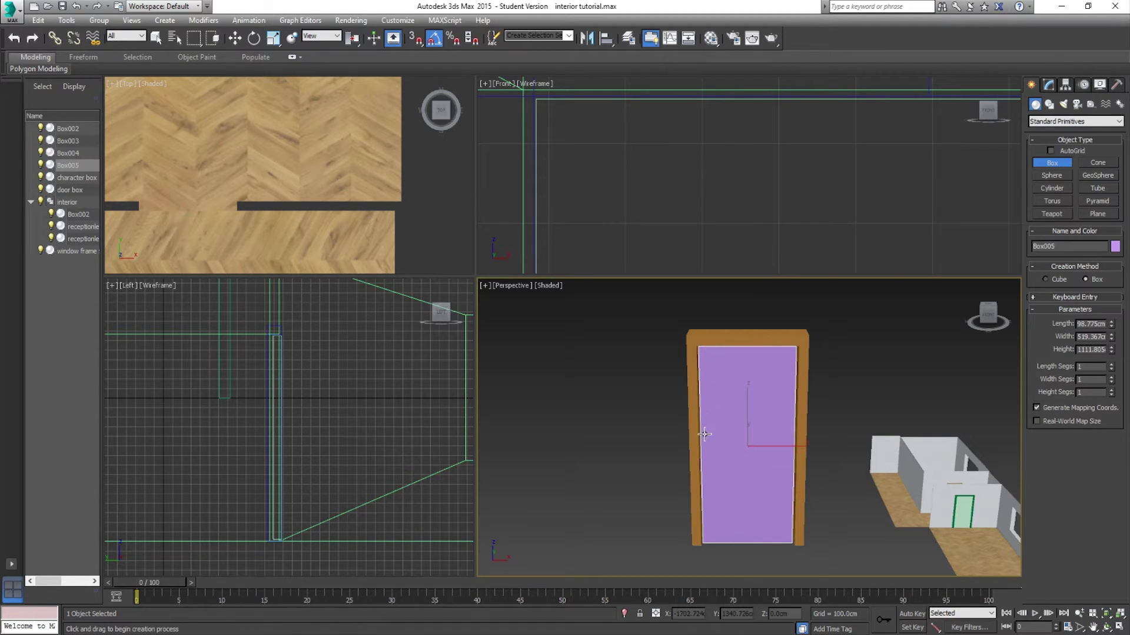
scroll(704, 434, "up", 6)
middle_click_drag(704, 435, 719, 520)
scroll(710, 422, "up", 6)
middle_click_drag(709, 416, 713, 411, "alt")
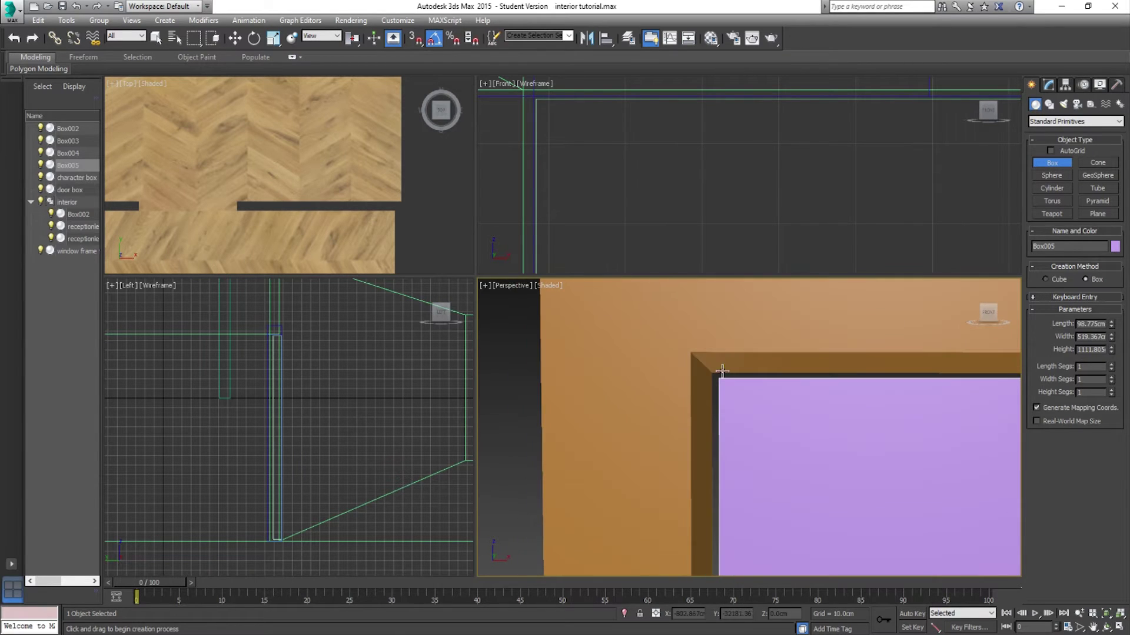
scroll(718, 379, "down", 3)
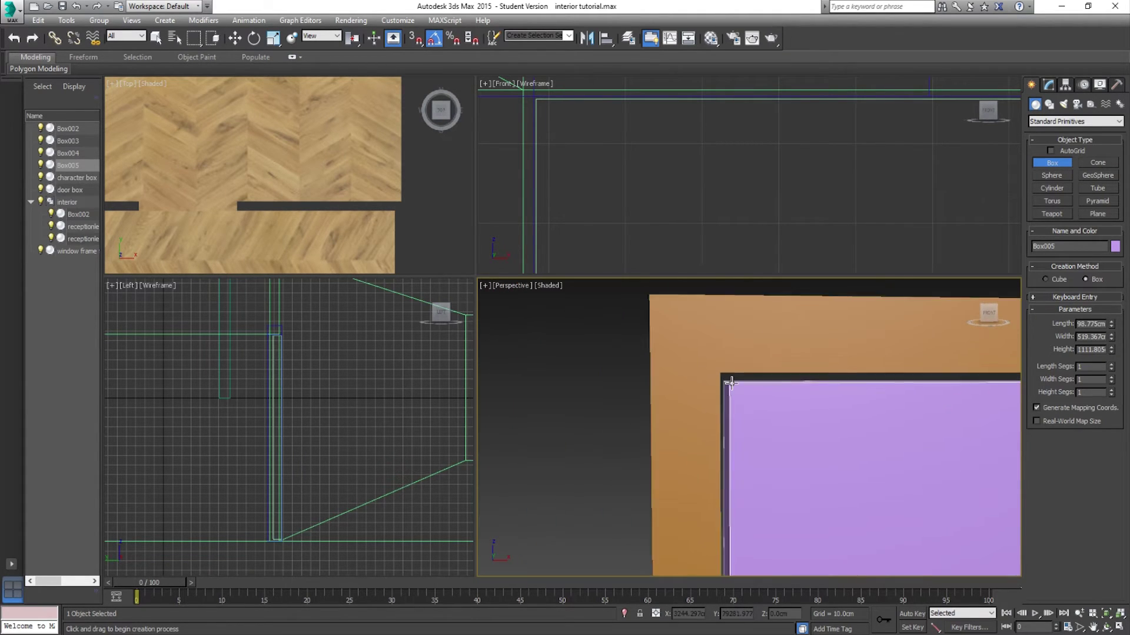
scroll(730, 383, "down", 5)
Try deleting the door panel from the orange frame and undo the deletion.
left_click(1049, 86)
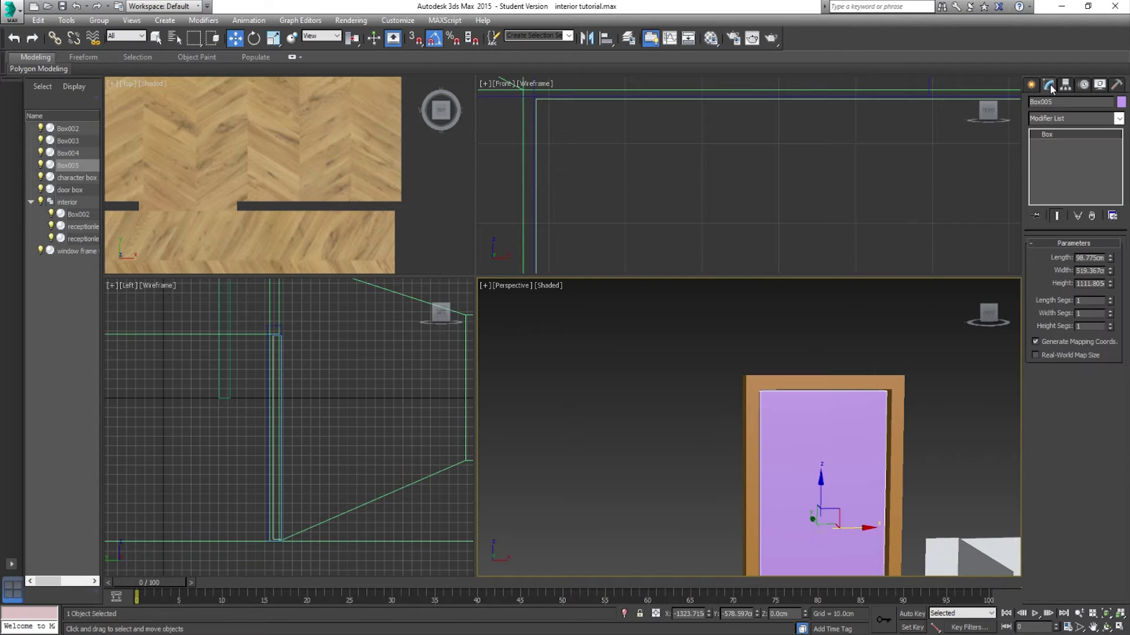
left_click(792, 419)
key("Delete")
left_click(796, 389)
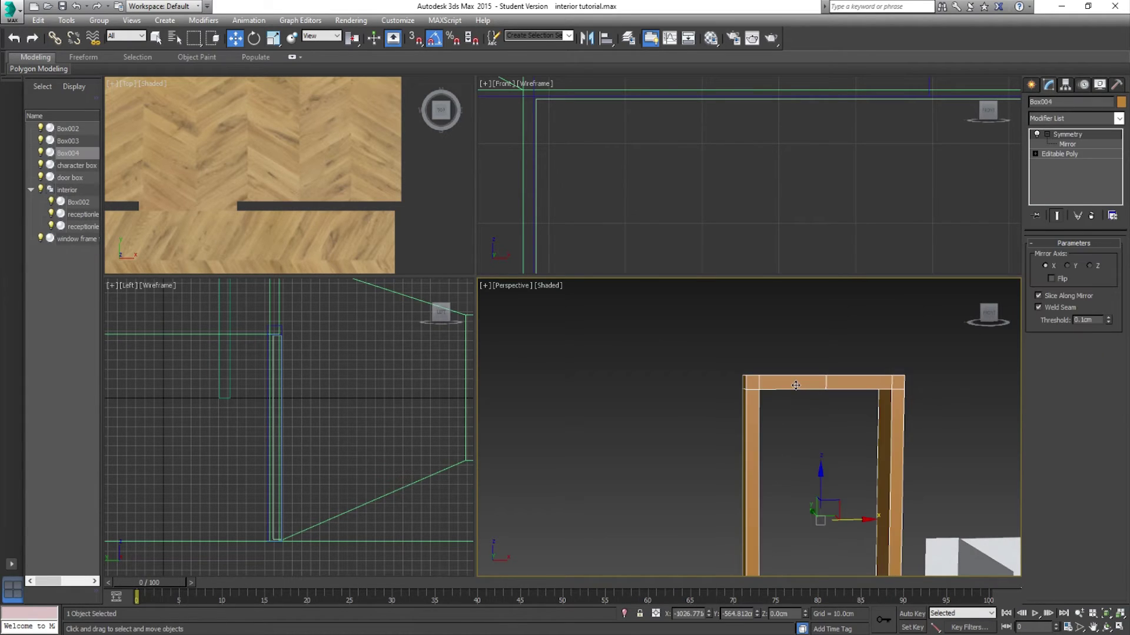
key("ctrl+z")
key("ctrl+z")
Enable Affect Pivot Only for the purple door panel inside the orange frame.
middle_click_drag(822, 456, 785, 462, "alt")
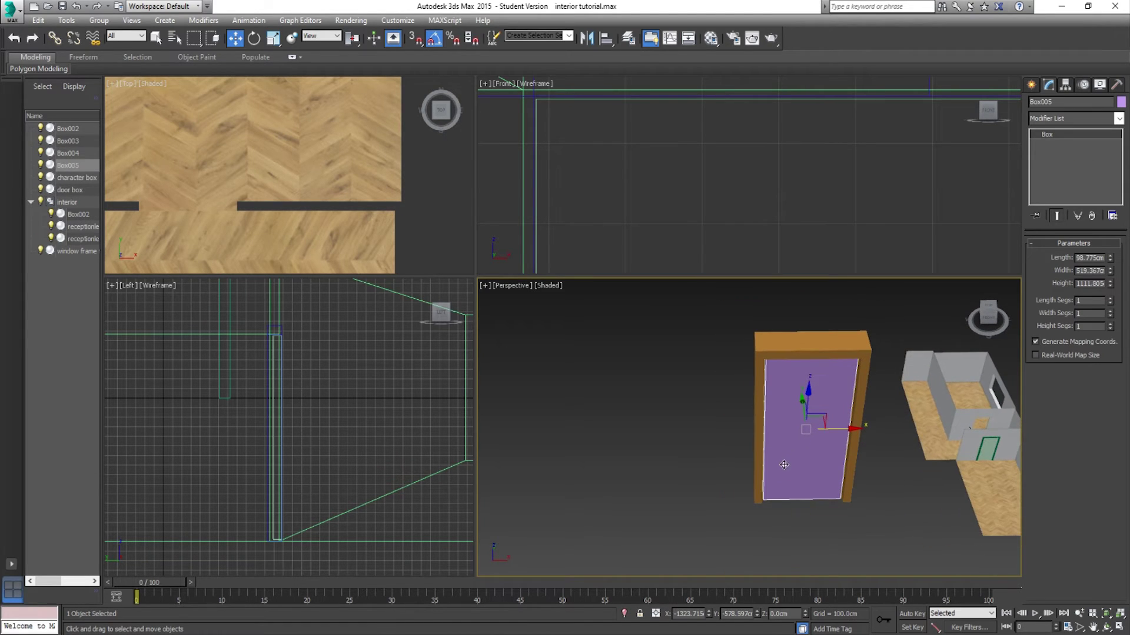
left_click(1065, 85)
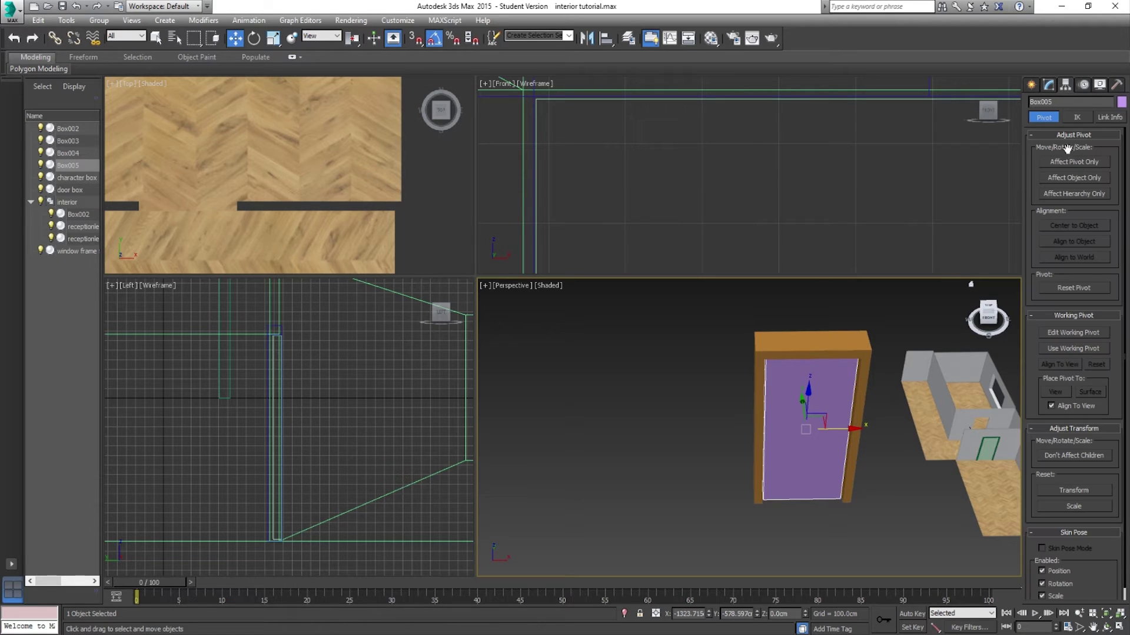
left_click(1072, 167)
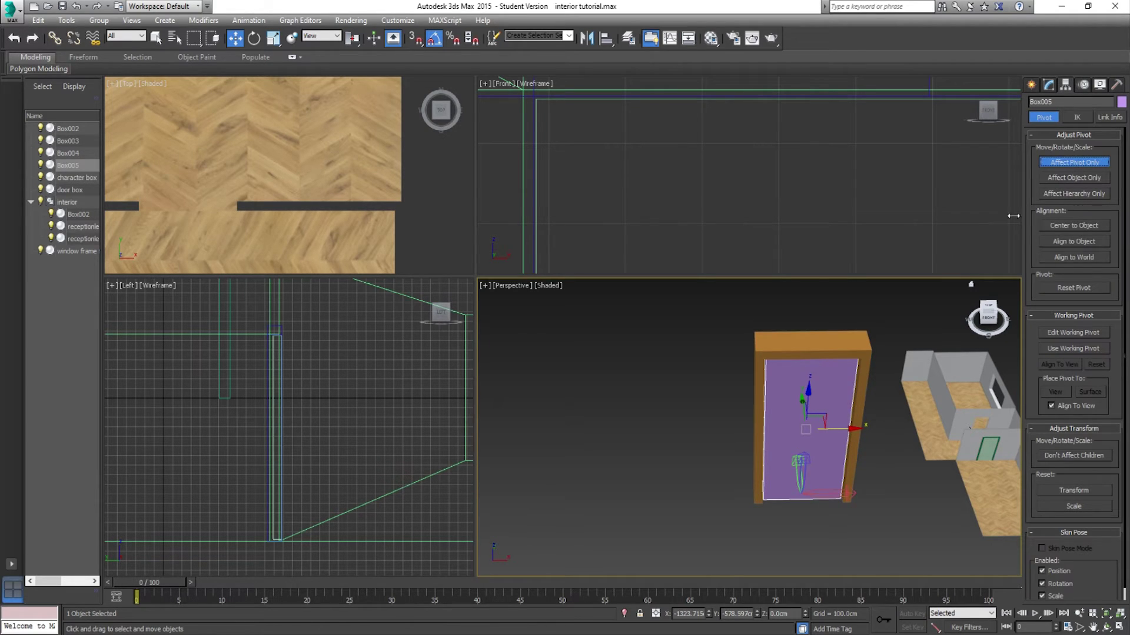
middle_click_drag(823, 489, 826, 501, "alt")
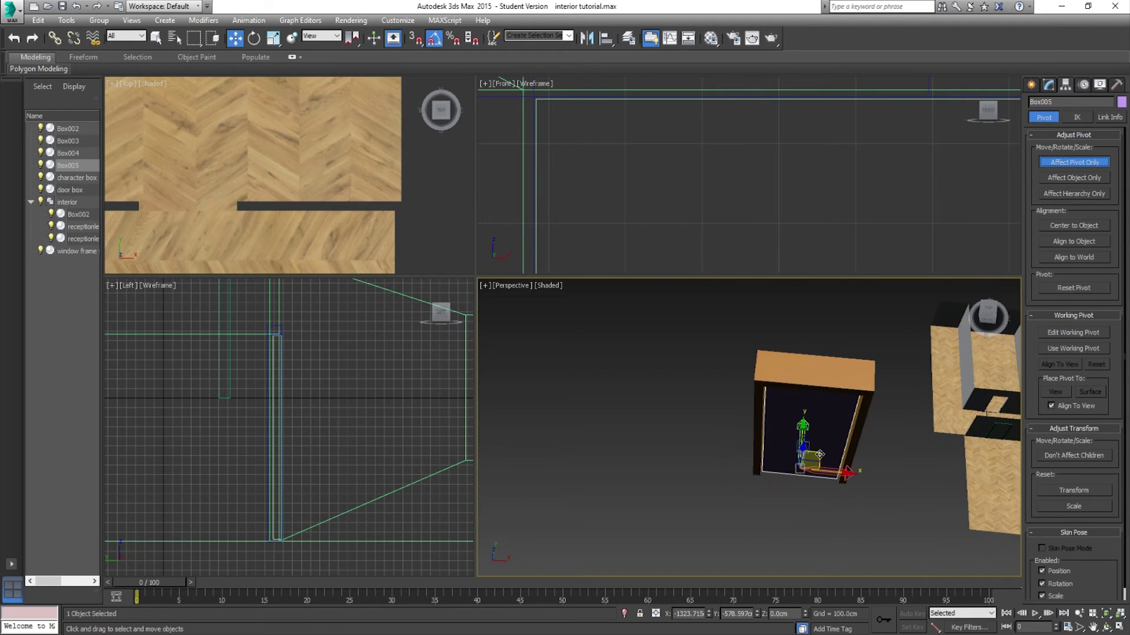
middle_click_drag(763, 471, 762, 440, "alt")
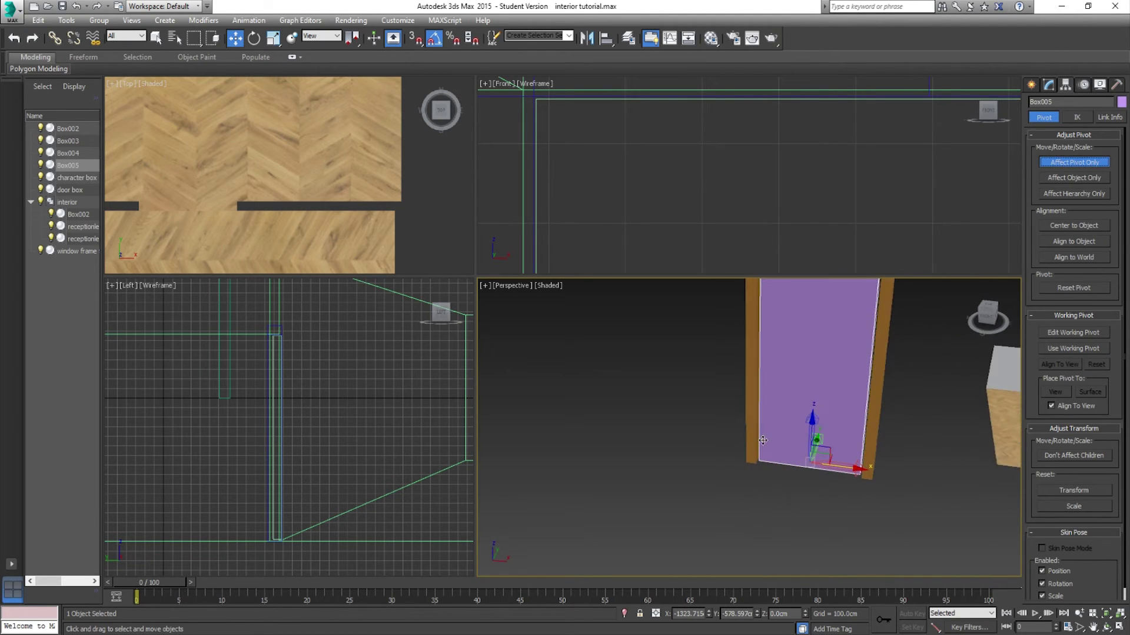
Check the grid and snap settings for Vertex and Bounding Box snapping, and turn on object snapping.
right_click(416, 42)
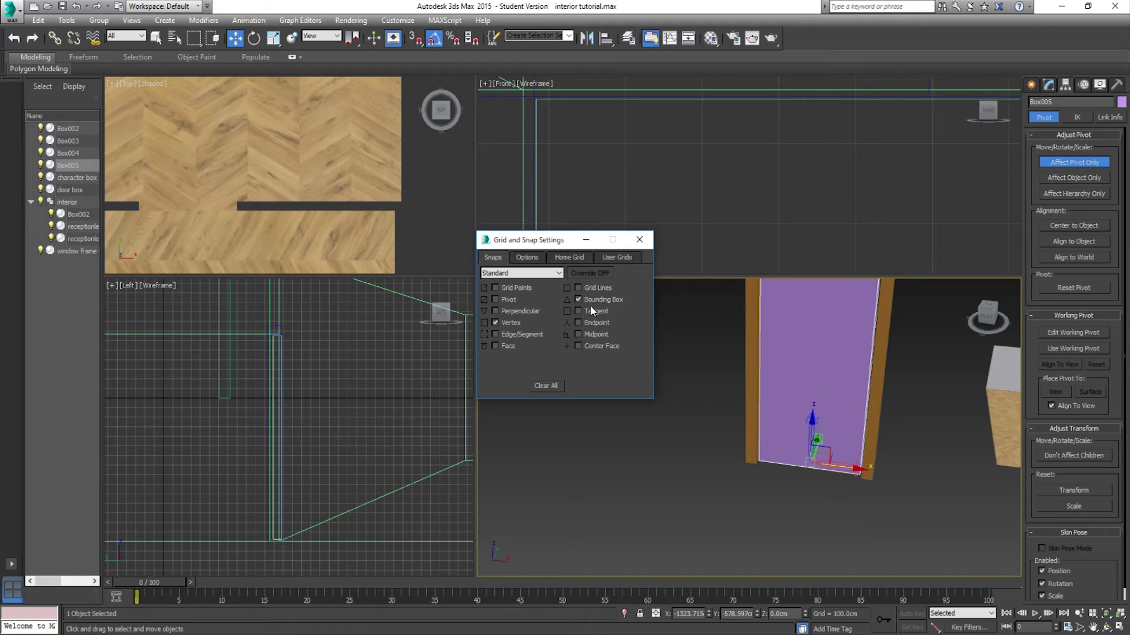
left_click(640, 240)
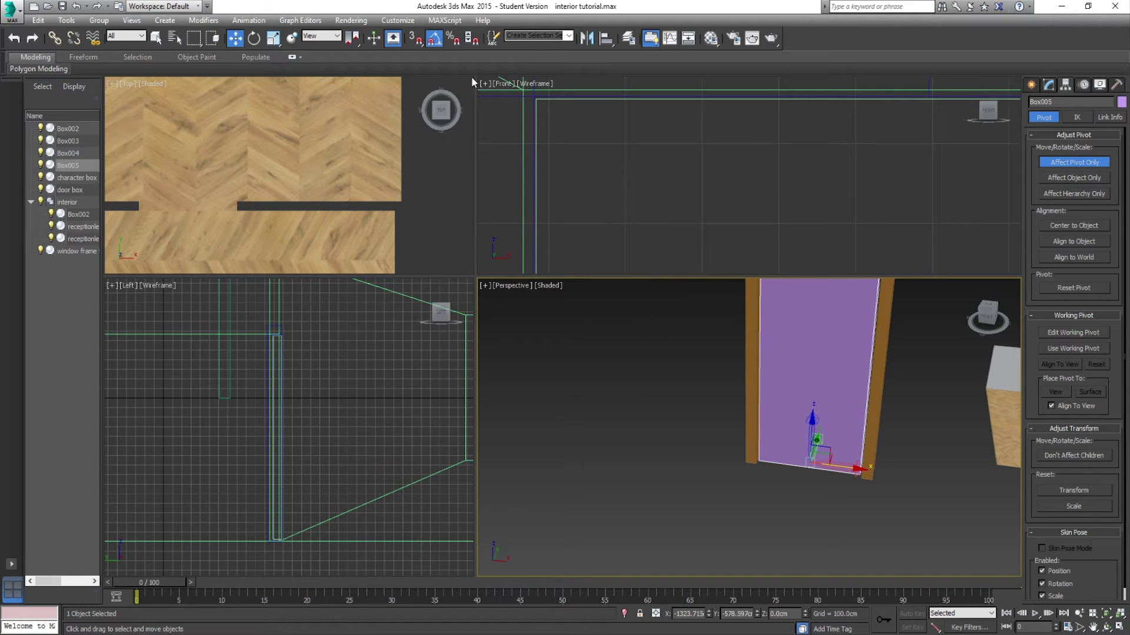
left_click(416, 39)
Snap the purple door panel's pivot to its bottom hinge-side corner and leave pivot-only editing.
scroll(821, 427, "up", 3)
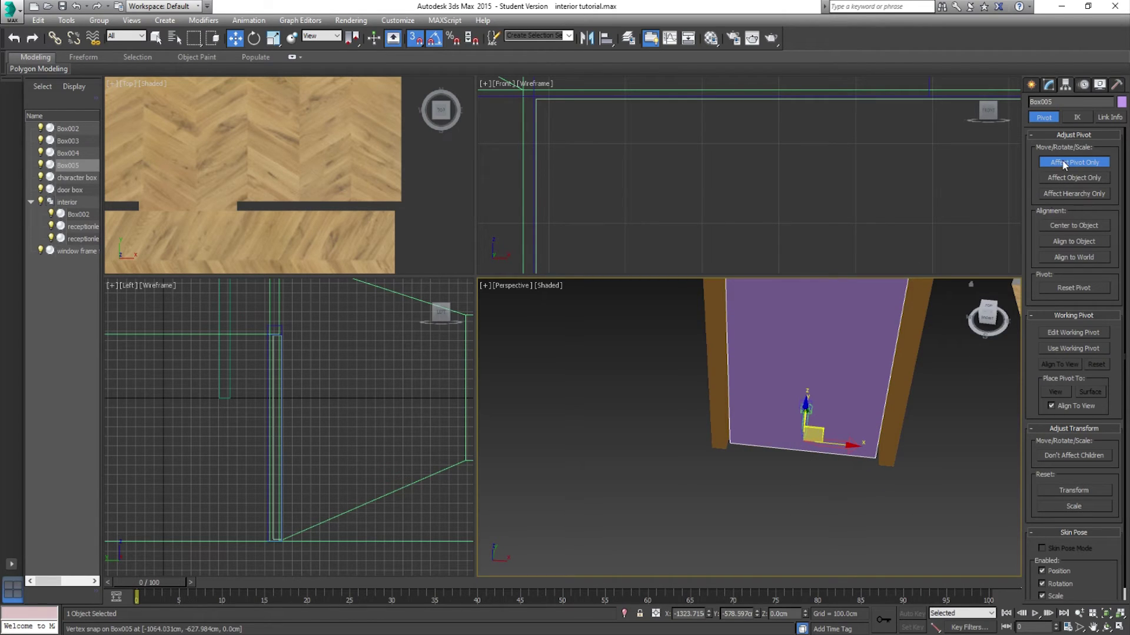
mouse_move(821, 428)
middle_mouse_down("alt")
mouse_move(824, 377)
mouse_move(831, 441)
middle_mouse_up("alt")
left_click_drag(831, 442, 755, 407)
middle_click_drag(751, 402, 789, 465, "alt")
middle_click_drag(747, 417, 800, 406, "alt")
scroll(765, 406, "down", 6)
middle_click_drag(801, 403, 753, 396, "alt")
left_click(1101, 159)
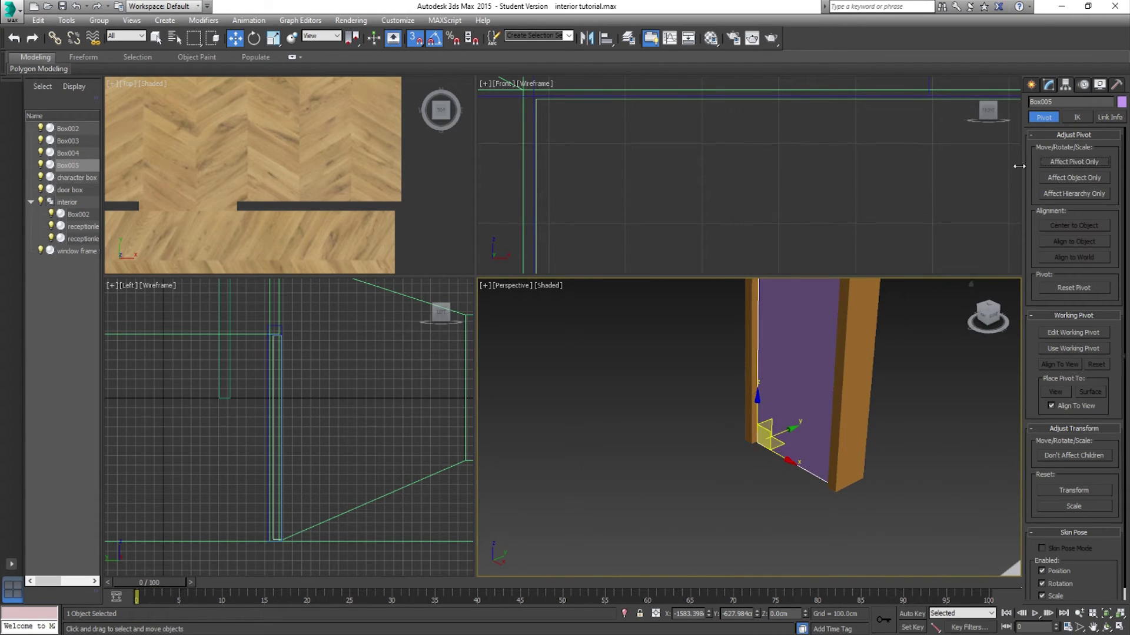
Rotate the purple door panel about its hinge corner to test the swing, and undo the rotation.
left_click(254, 39)
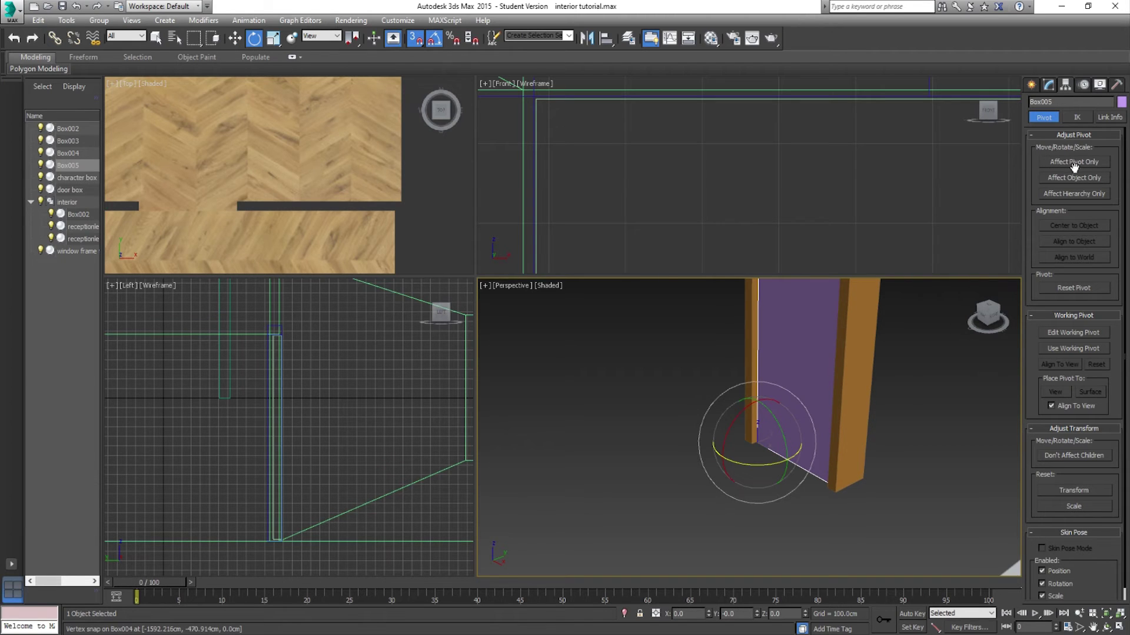
left_click_drag(799, 453, 733, 471)
key("ctrl+z")
Select the orange frame together with its purple door panel and delete both.
middle_click_drag(786, 444, 801, 410, "alt")
scroll(801, 410, "down", 4)
scroll(801, 411, "down", 3)
left_click_drag(714, 361, 822, 524)
middle_click_drag(812, 527, 770, 499, "alt")
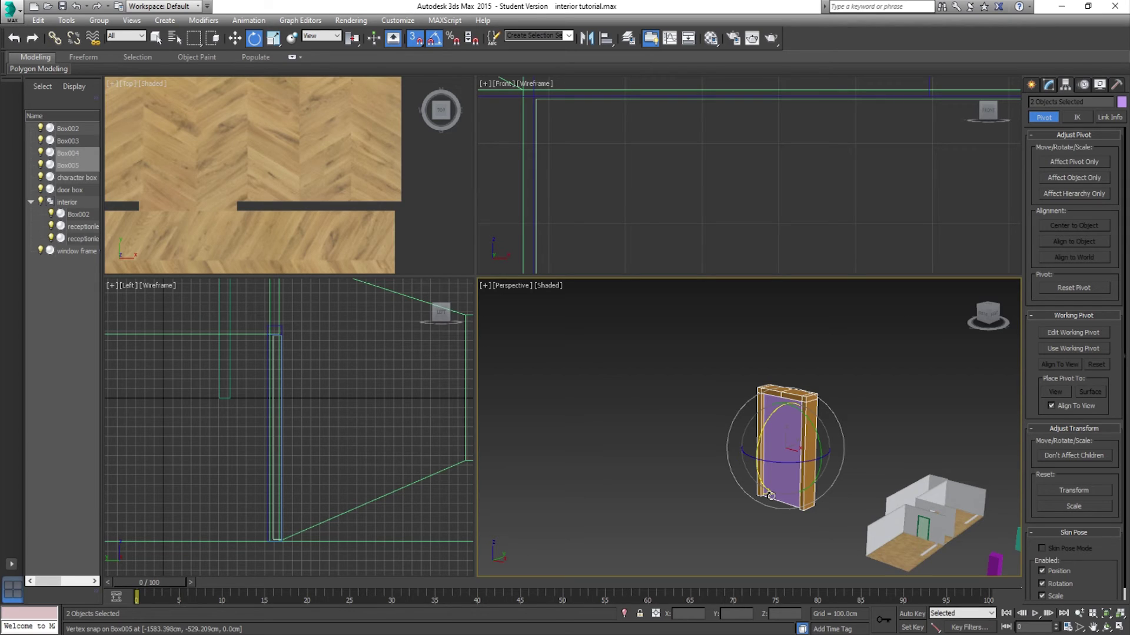
key("Delete")
Select the pale green door panel inside the green frame of the room, with object snapping turned off.
scroll(814, 442, "up", 7)
middle_click_drag(894, 501, 761, 426)
left_click(415, 38)
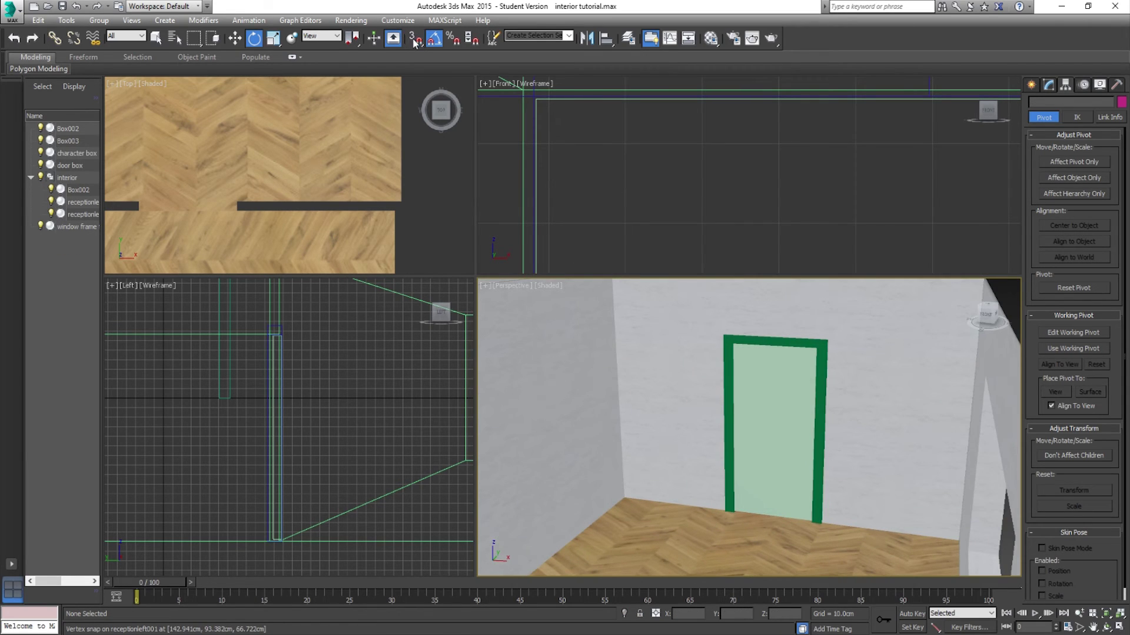
left_click(652, 367)
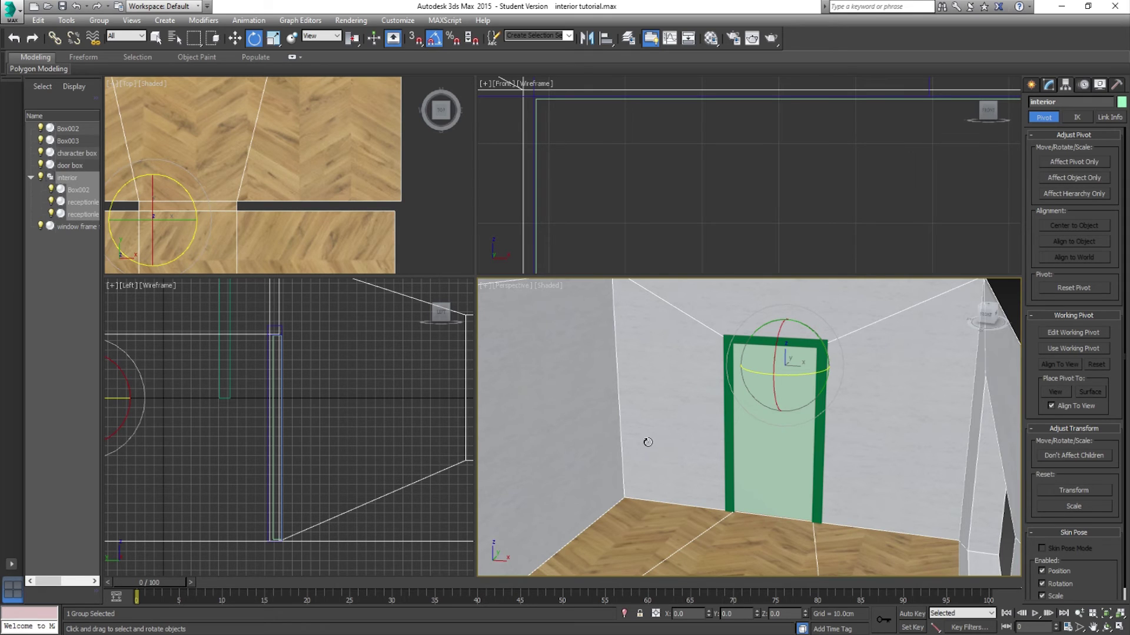
left_click(734, 443)
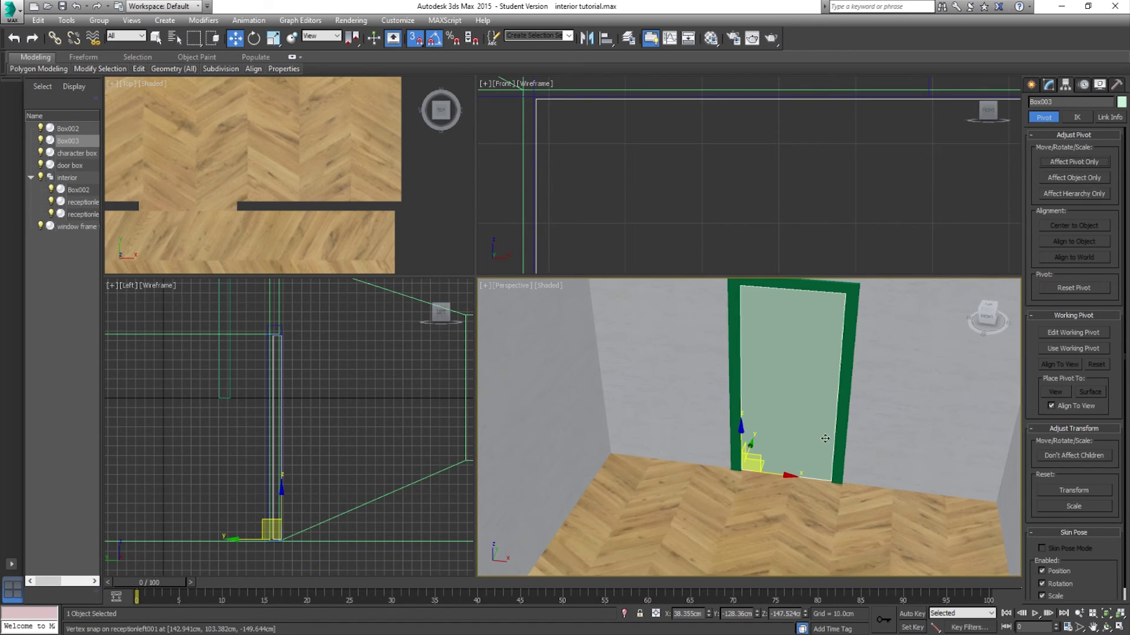
mouse_move(809, 428)
middle_mouse_down("alt")
mouse_move(781, 411)
mouse_move(792, 432)
middle_mouse_up("alt")
scroll(781, 412, "down", 3)
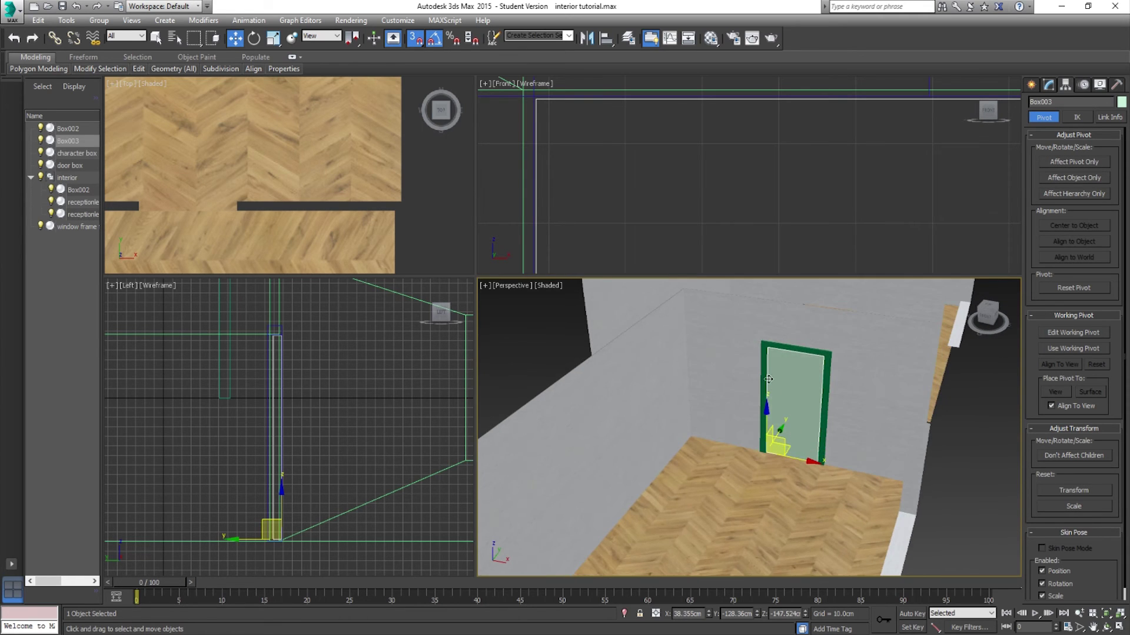
left_click(416, 43)
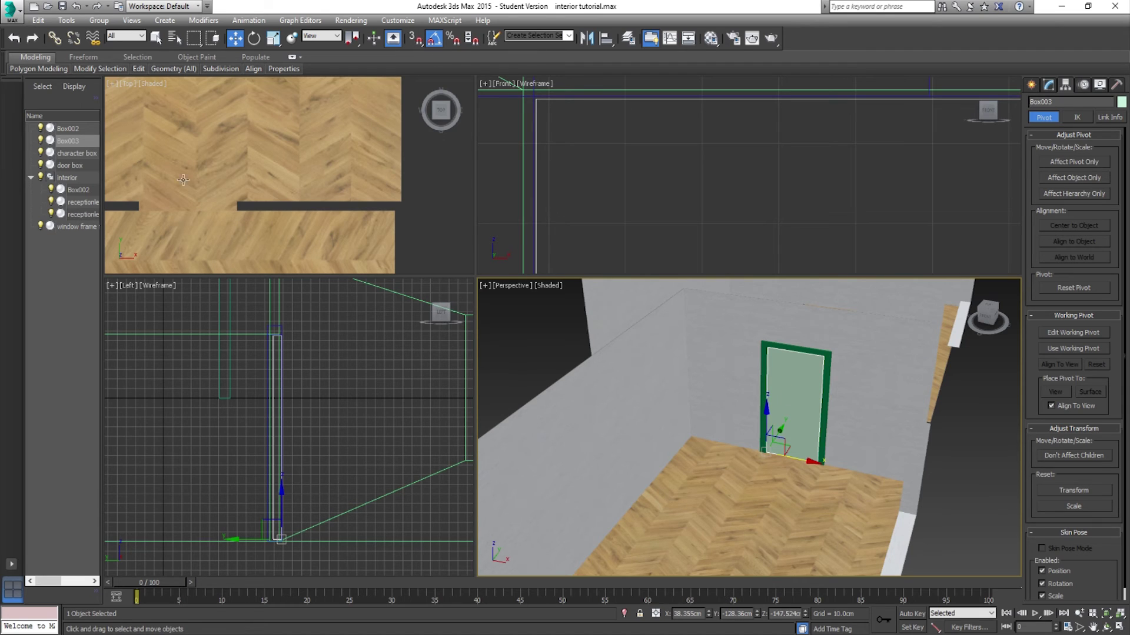
Move the pale green door panel to the world origin with X, Y and Z at 0 cm, and inspect its pivot corner.
right_click(708, 613)
right_click(757, 614)
right_click(805, 614)
middle_click_drag(783, 552, 825, 480, "alt")
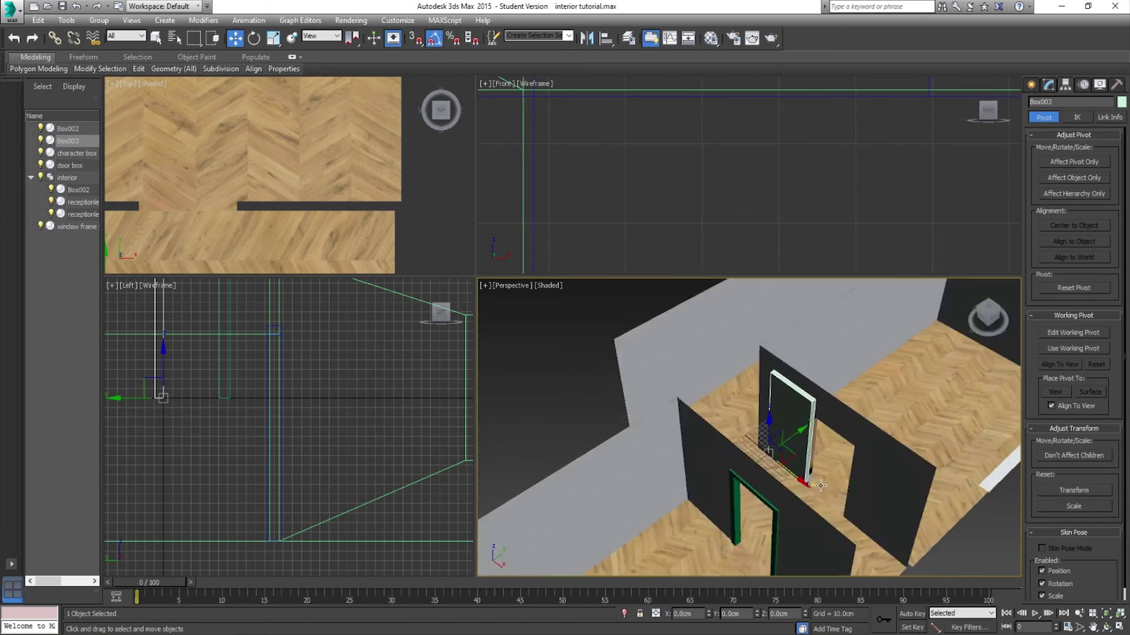
scroll(758, 438, "up", 5)
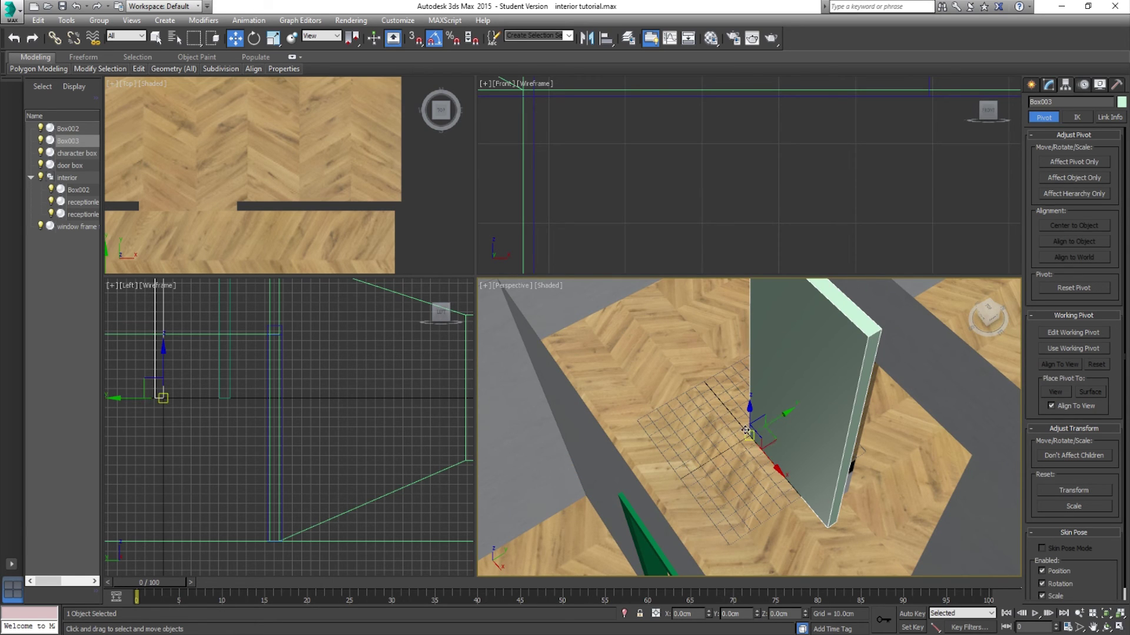
scroll(744, 427, "up", 6)
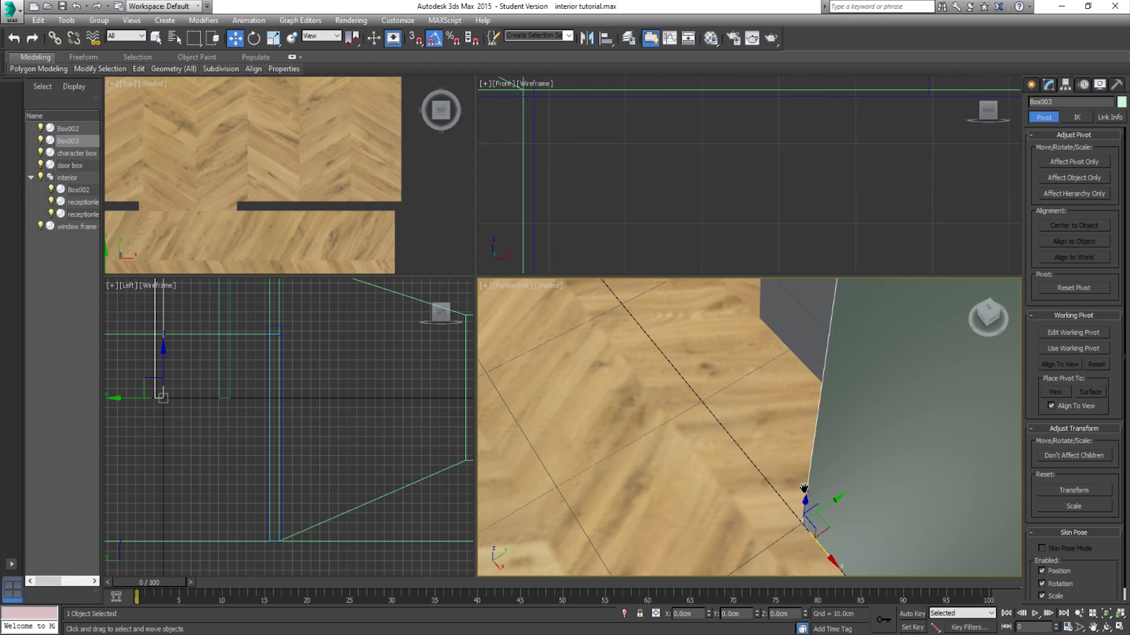
scroll(771, 426, "up", 2)
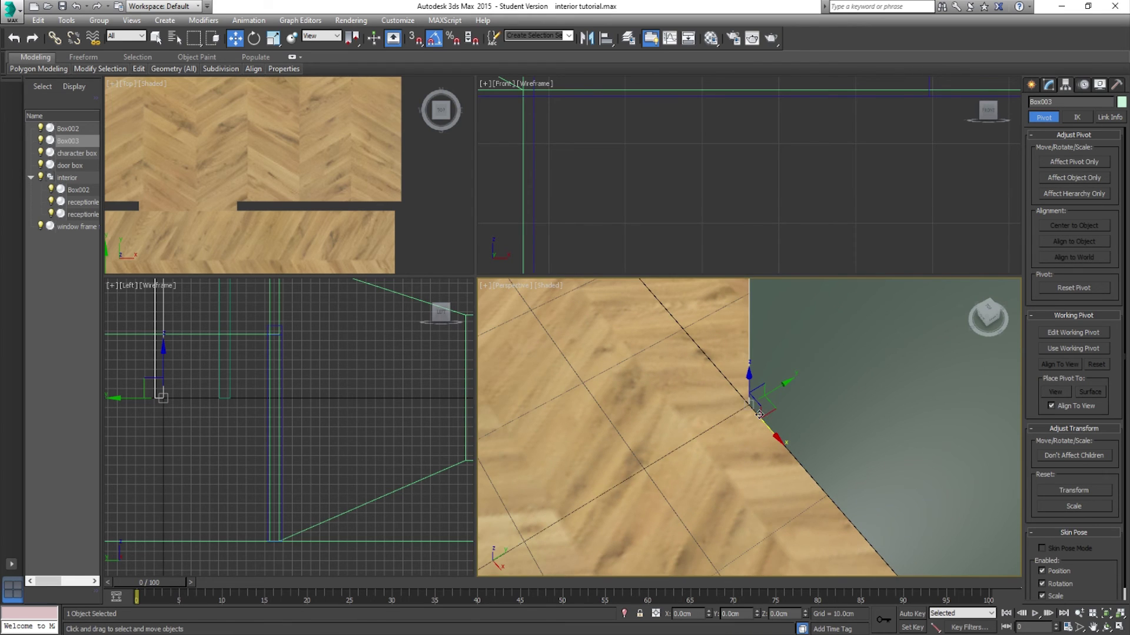
scroll(759, 415, "down", 6)
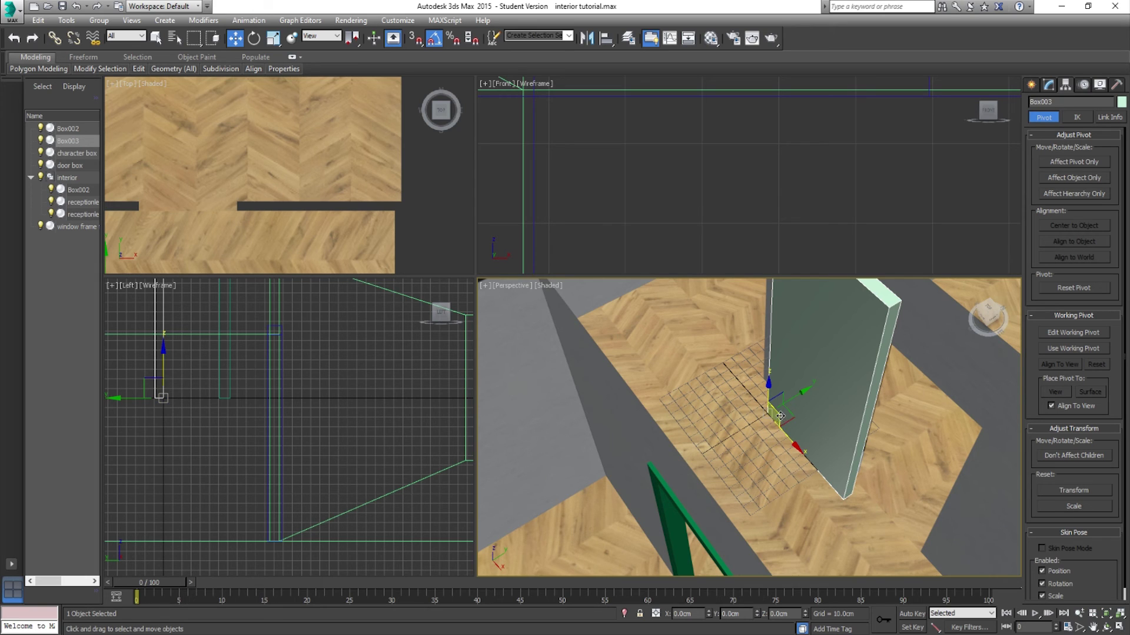
Undo the X, Y and Z position resets of the pale green door panel.
key("ctrl+z")
key("ctrl+z")
middle_click_drag(749, 464, 764, 394)
key("ctrl+z")
mouse_move(725, 456)
middle_mouse_down("alt")
mouse_move(728, 488)
mouse_move(728, 466)
middle_mouse_up("alt")
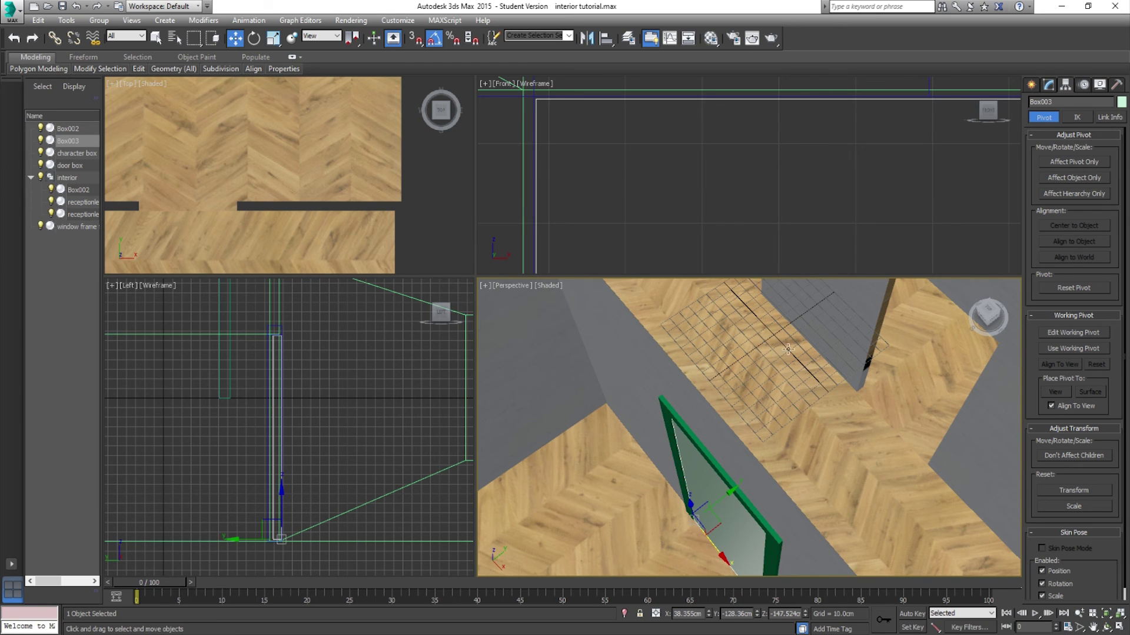
mouse_move(761, 356)
middle_mouse_down("alt")
mouse_move(744, 421)
mouse_move(777, 354)
middle_mouse_up("alt")
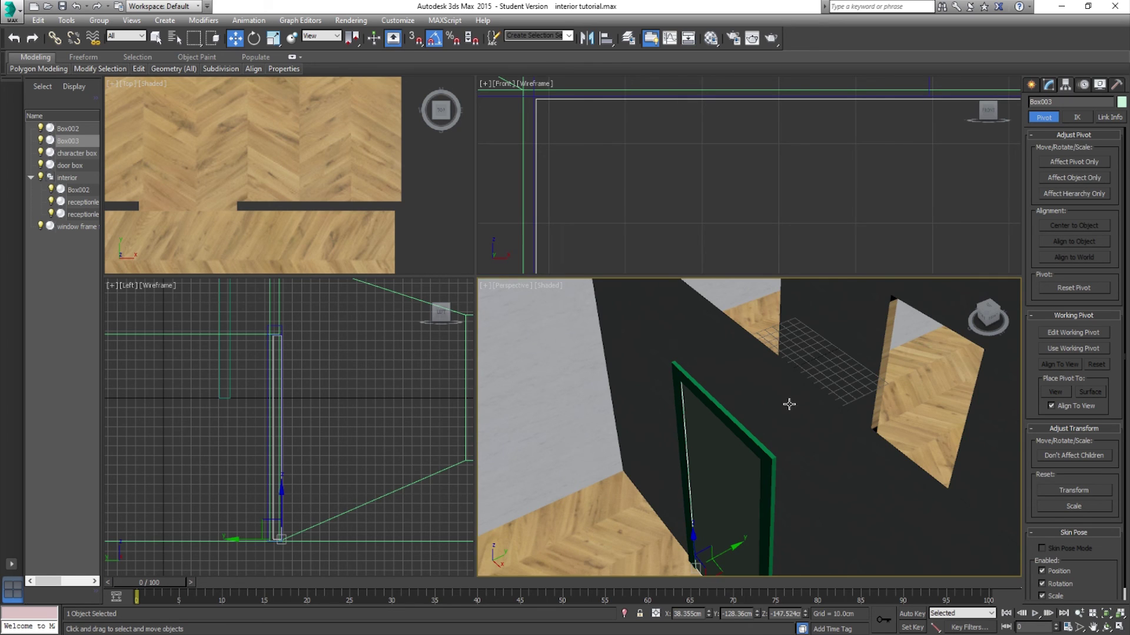
middle_click_drag(759, 421, 752, 421)
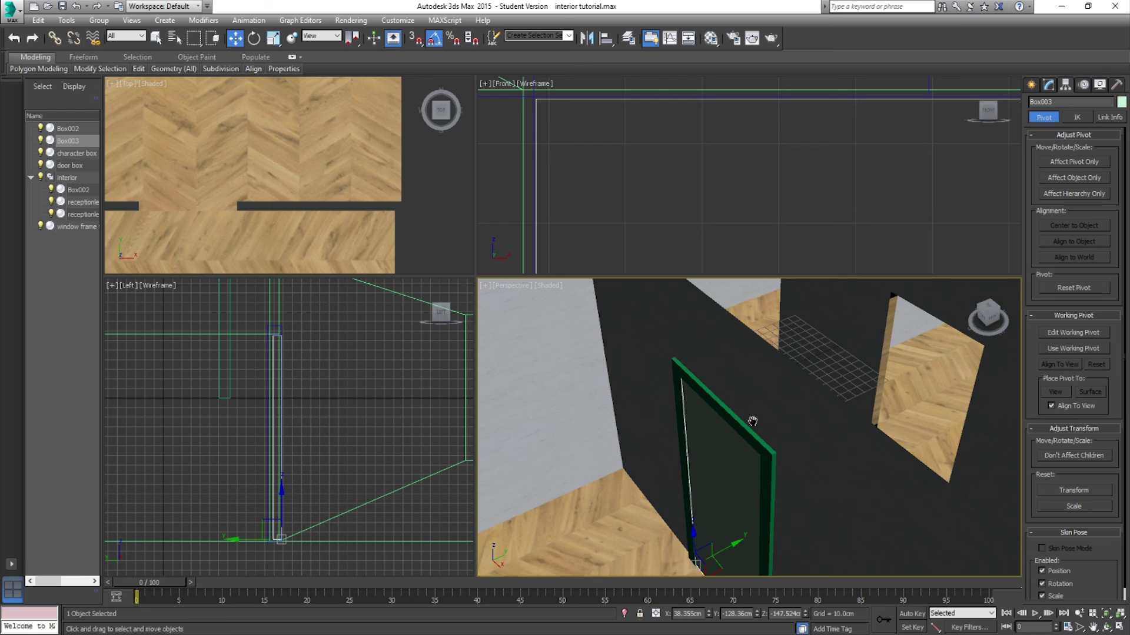
middle_click_drag(752, 421, 751, 416)
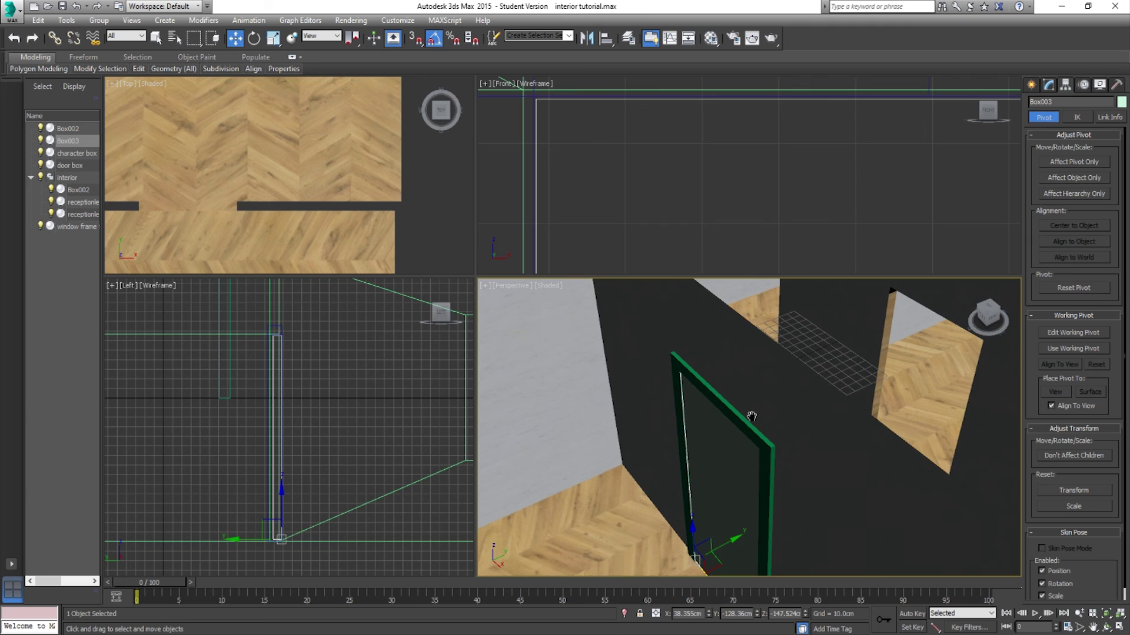